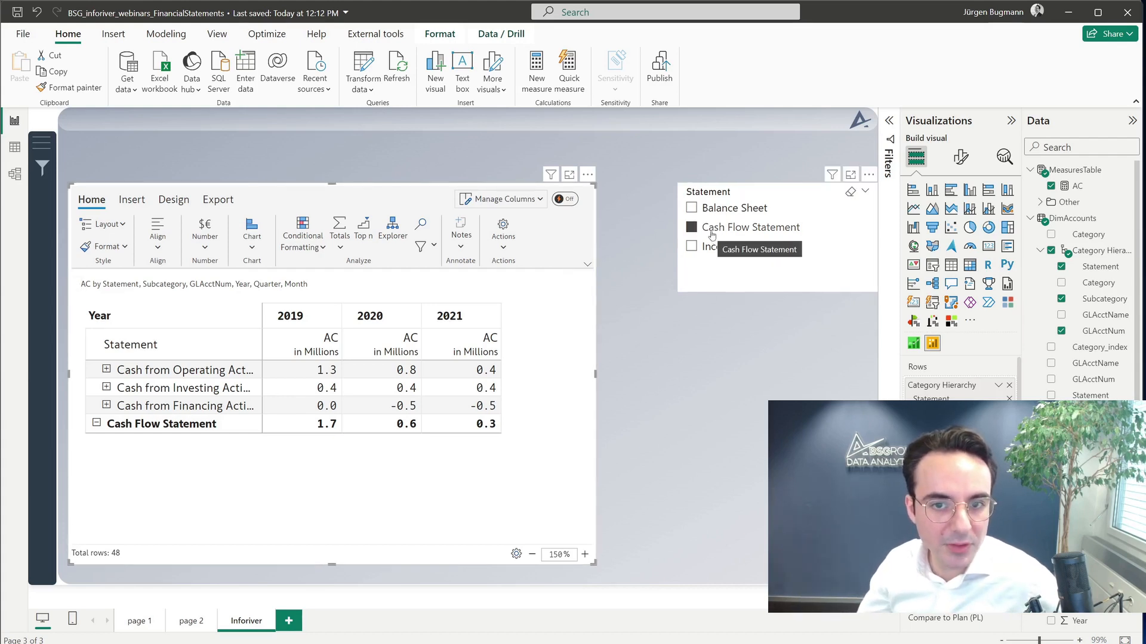
Filter the report to Balance Sheet, Cash Flow Statement and Income Statement together with the Statement slicer.
{"action": "left_click", "coordinate": [691, 209]}
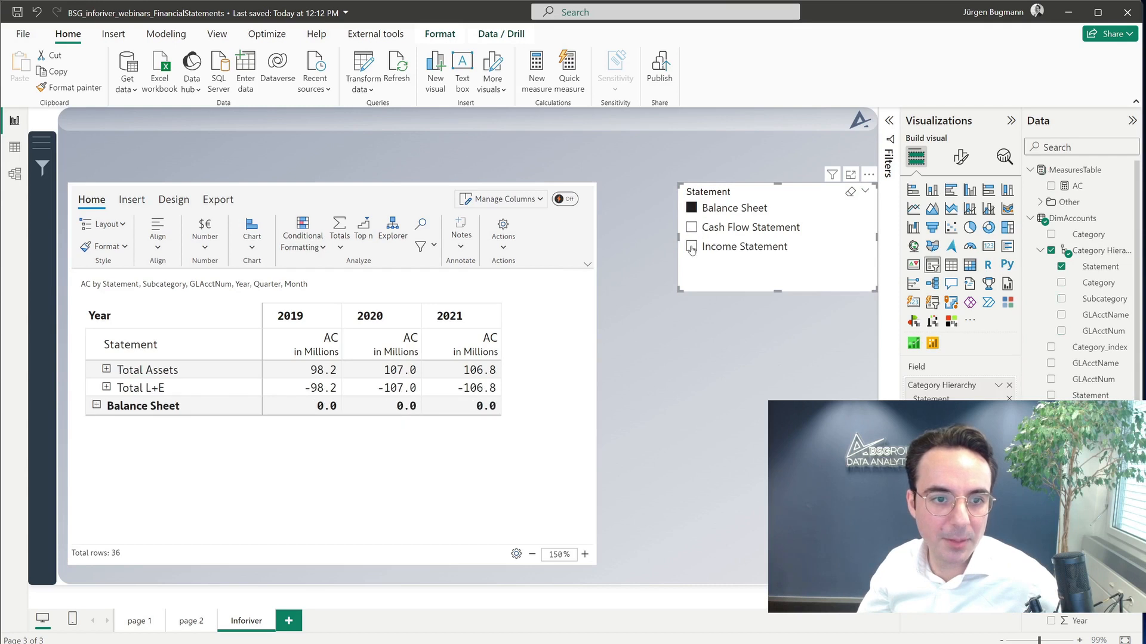
{"action": "left_click", "coordinate": [692, 248]}
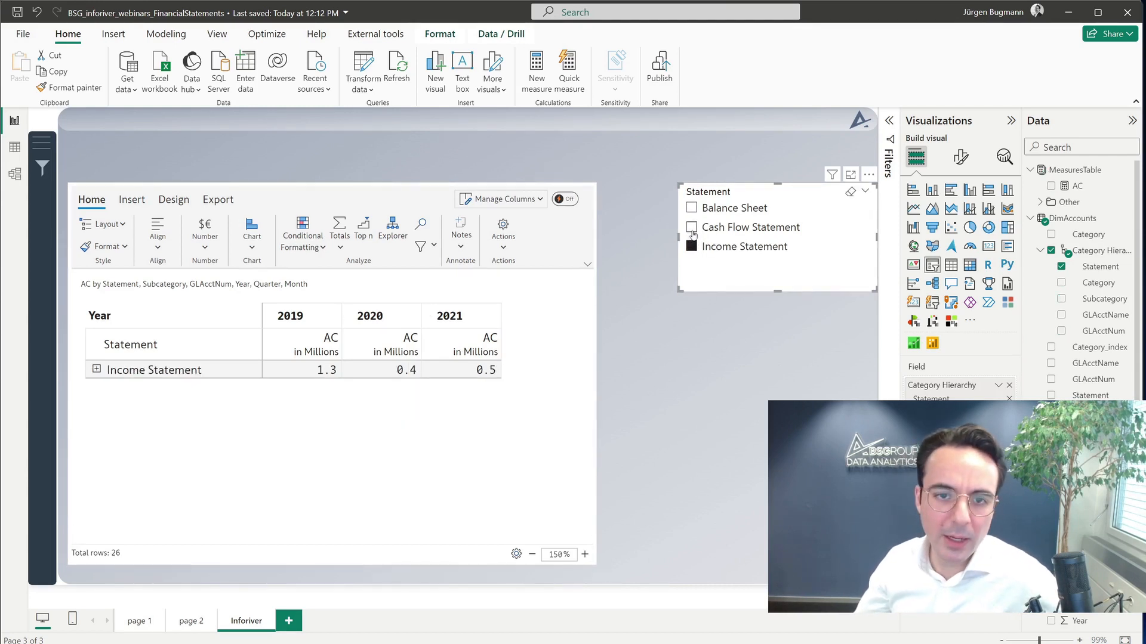
{"action": "left_click", "coordinate": [691, 228], "text": "ctrl"}
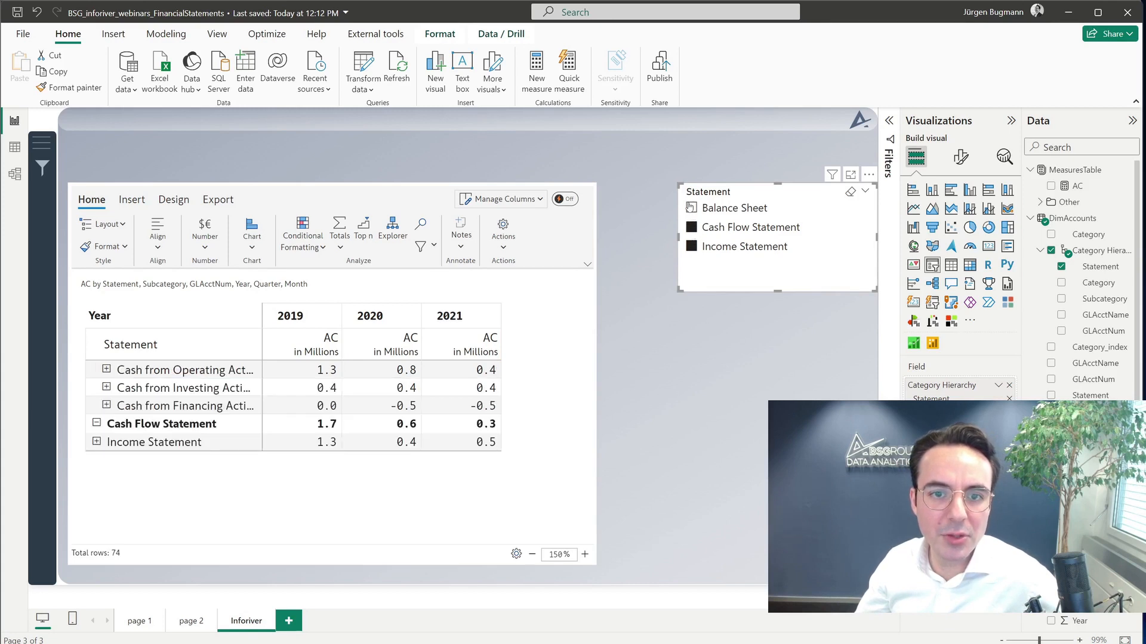
{"action": "left_click", "coordinate": [692, 209], "text": "ctrl"}
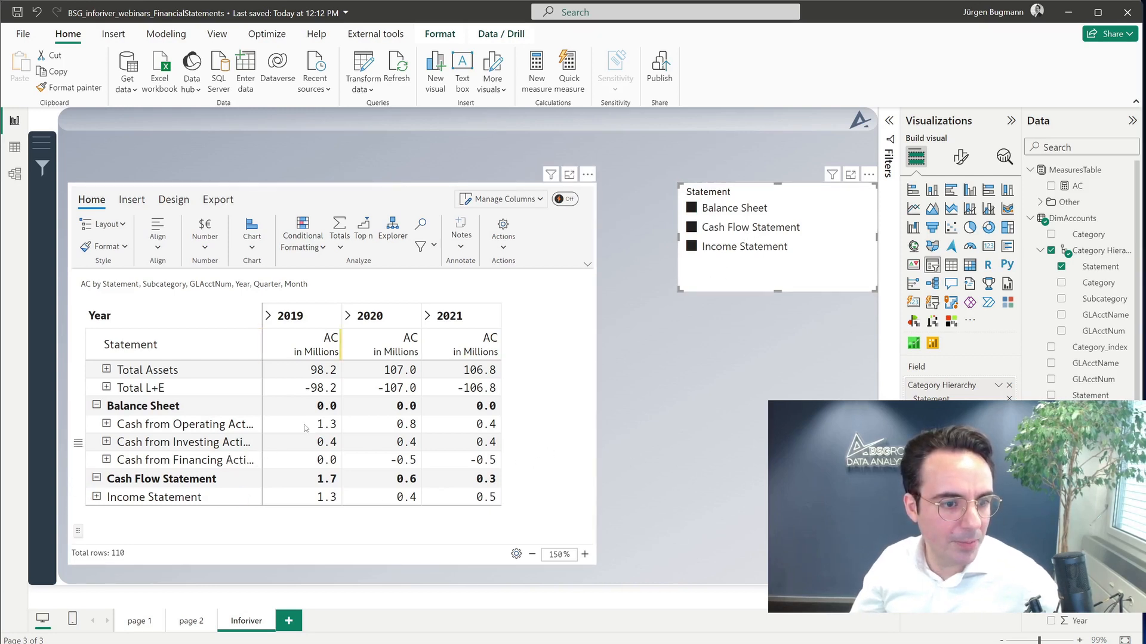
Show the statement matrix in focus mode at 190% zoom and try summing 2019 Total Assets with 2020 Cash from Operating Activities.
{"action": "left_click", "coordinate": [569, 174]}
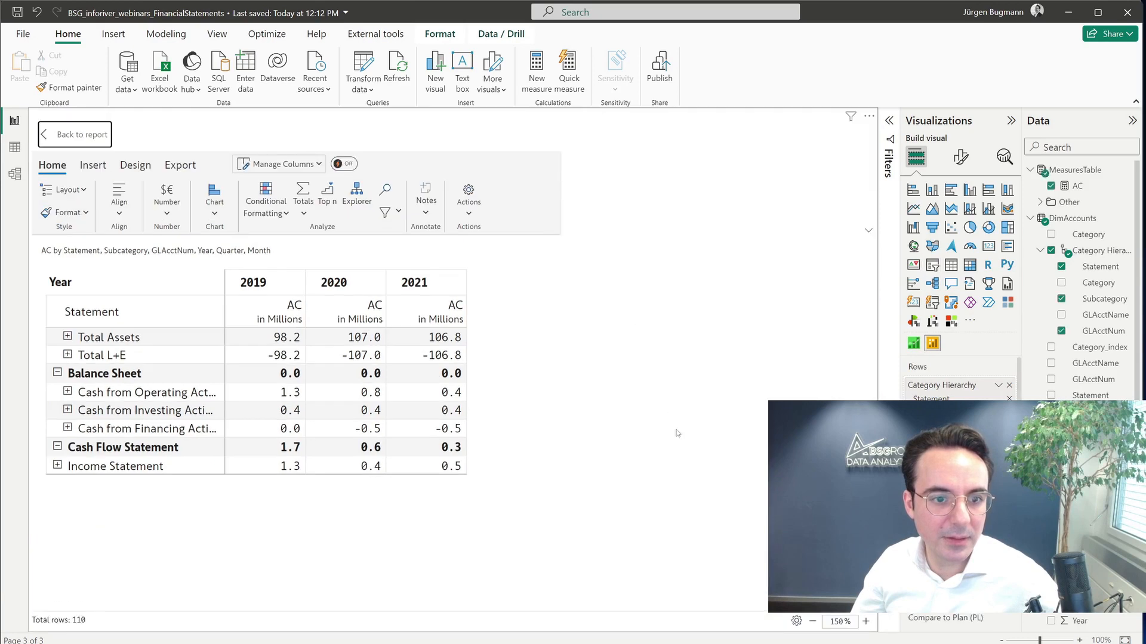
{"action": "scroll", "coordinate": [506, 556], "scroll_direction": "up", "scroll_amount": 4}
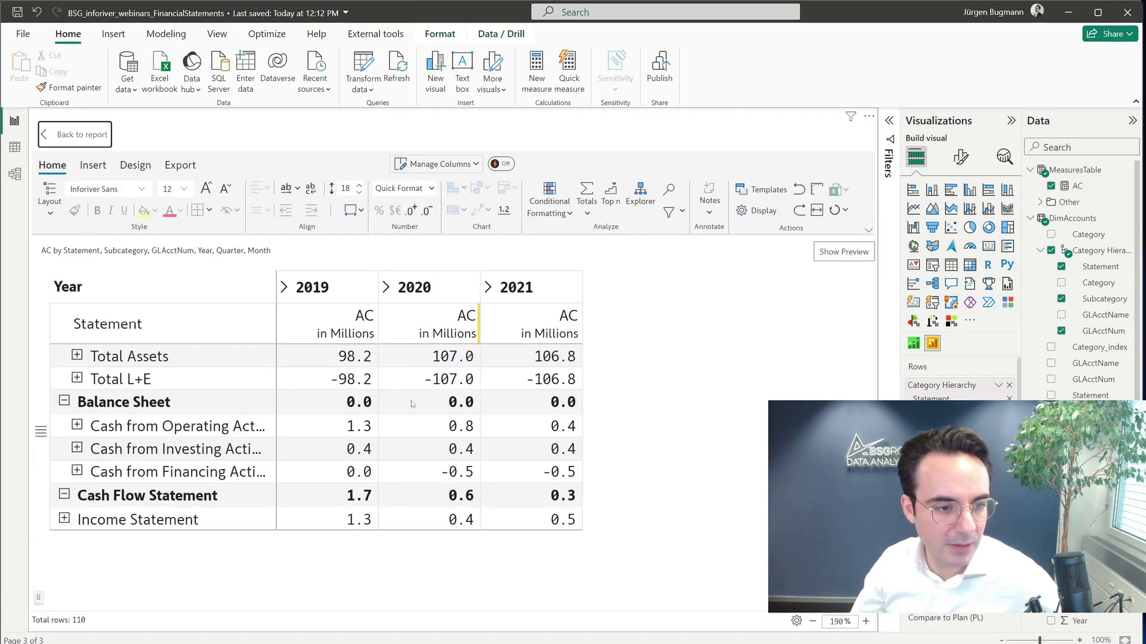
{"action": "left_click", "coordinate": [356, 360]}
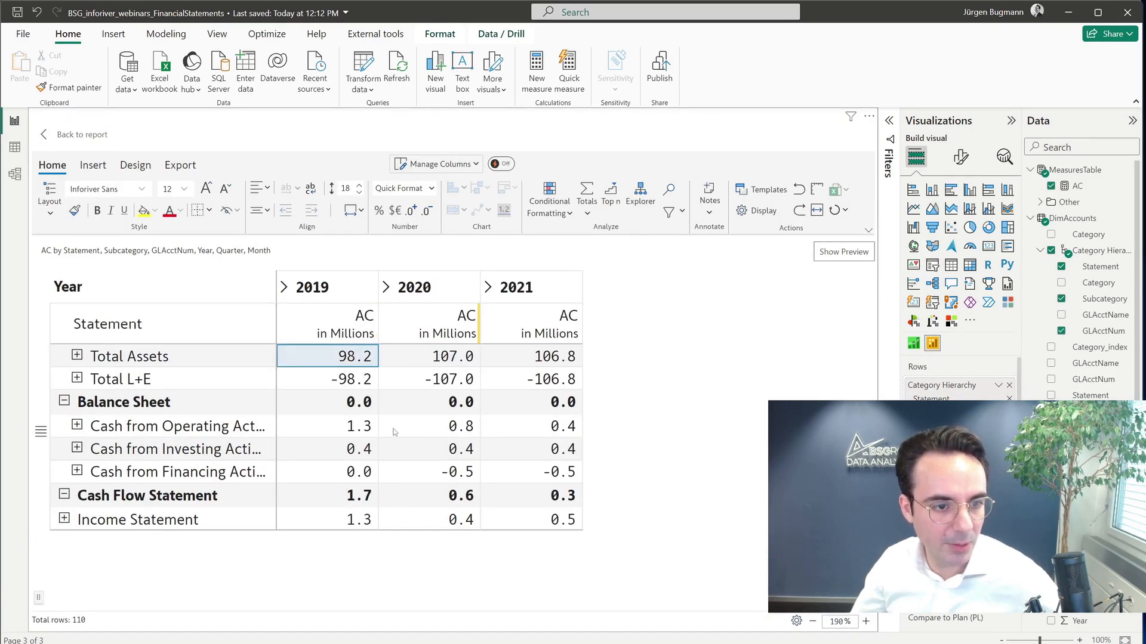
{"action": "left_click", "coordinate": [439, 431], "text": "ctrl"}
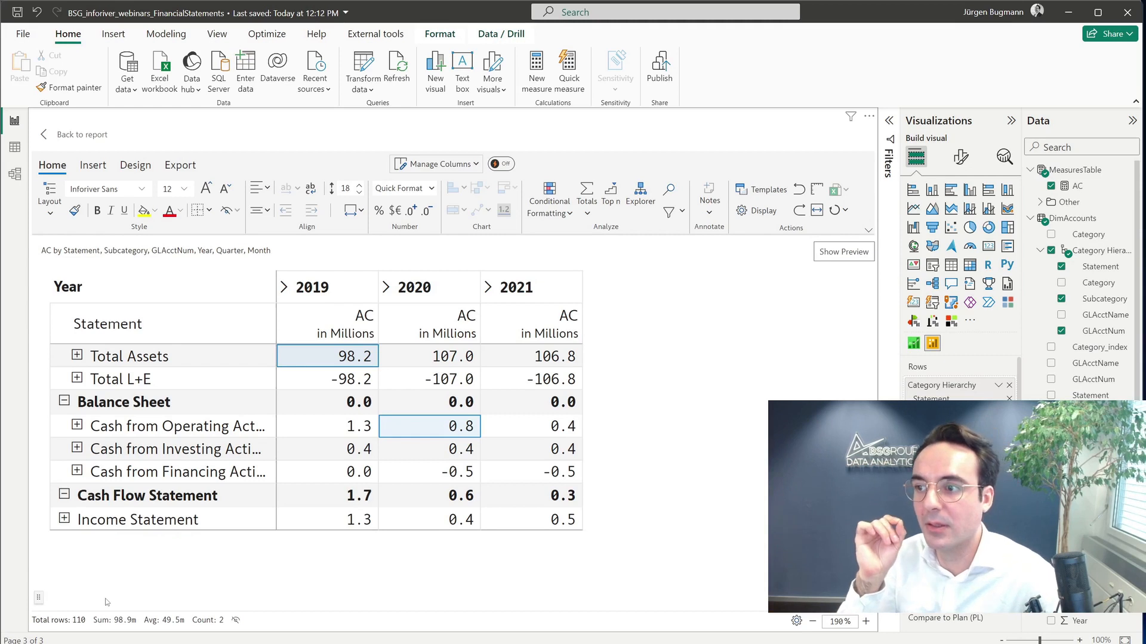
{"action": "left_click", "coordinate": [320, 549]}
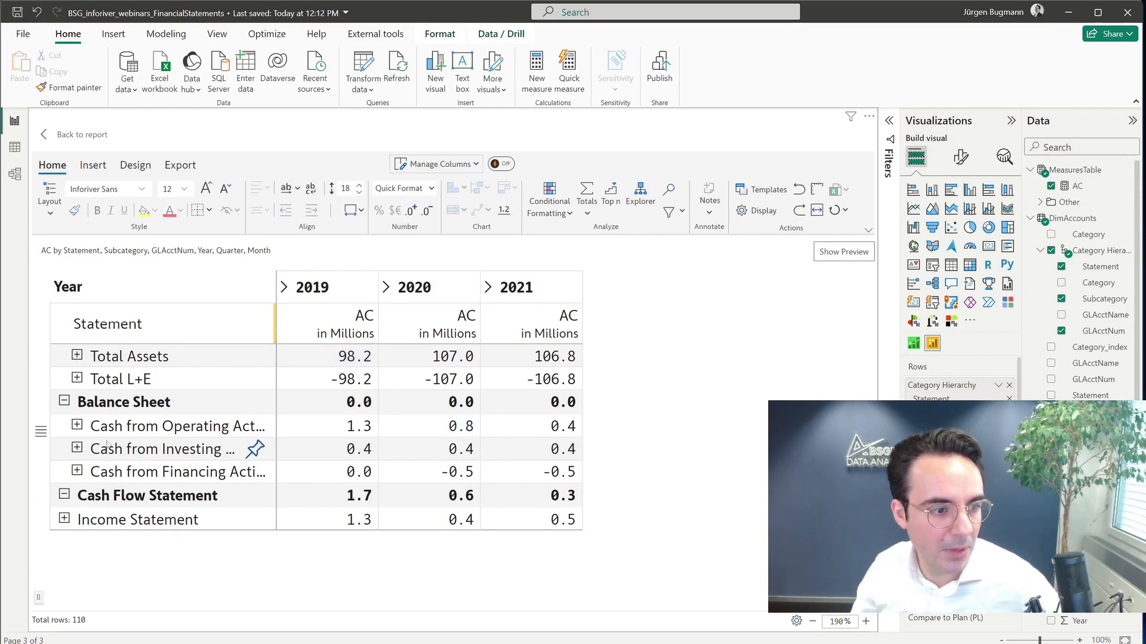
Expand Total Assets and check the sum of the 2019 Cash balance and the 2020 Cash Flow Statement total against 2020 Cash.
{"action": "left_click", "coordinate": [427, 501]}
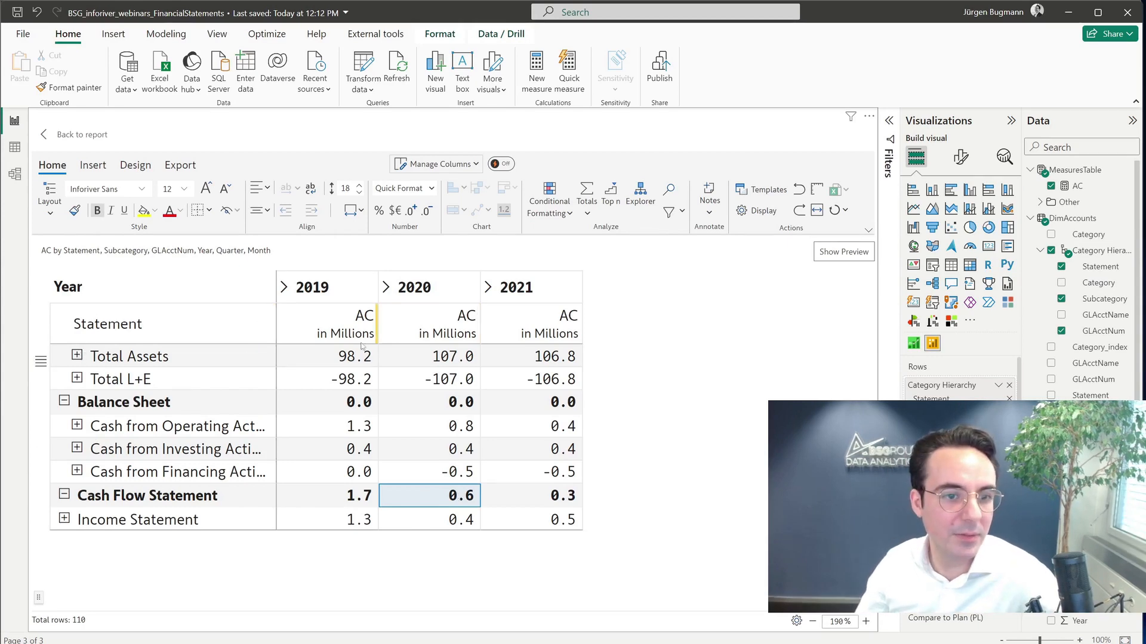
{"action": "left_click", "coordinate": [77, 356]}
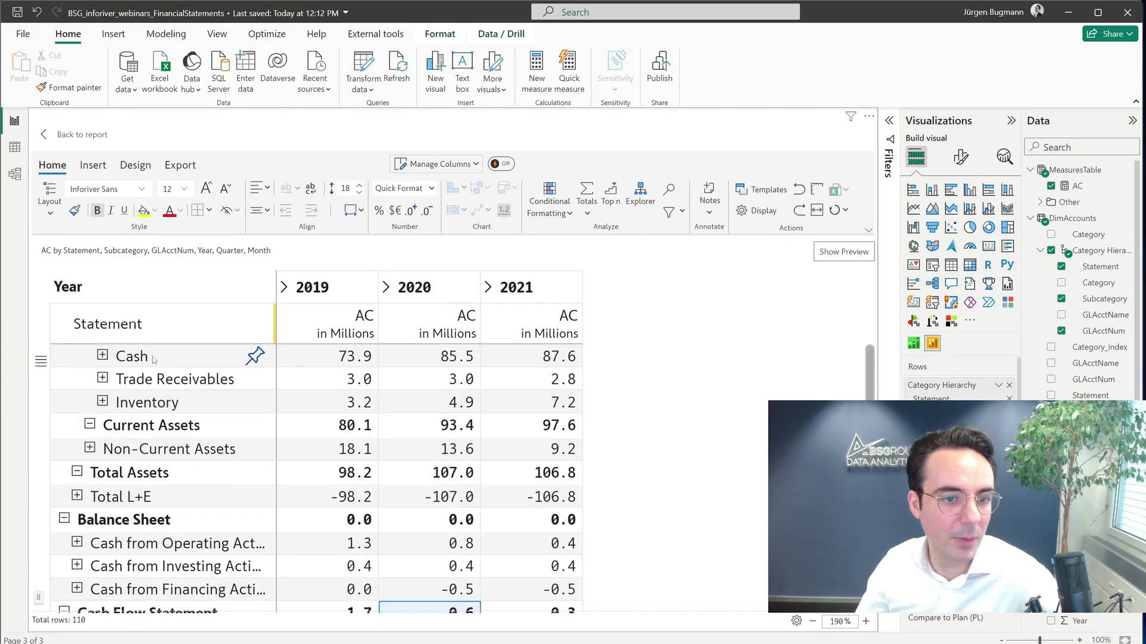
{"action": "left_click", "coordinate": [361, 356]}
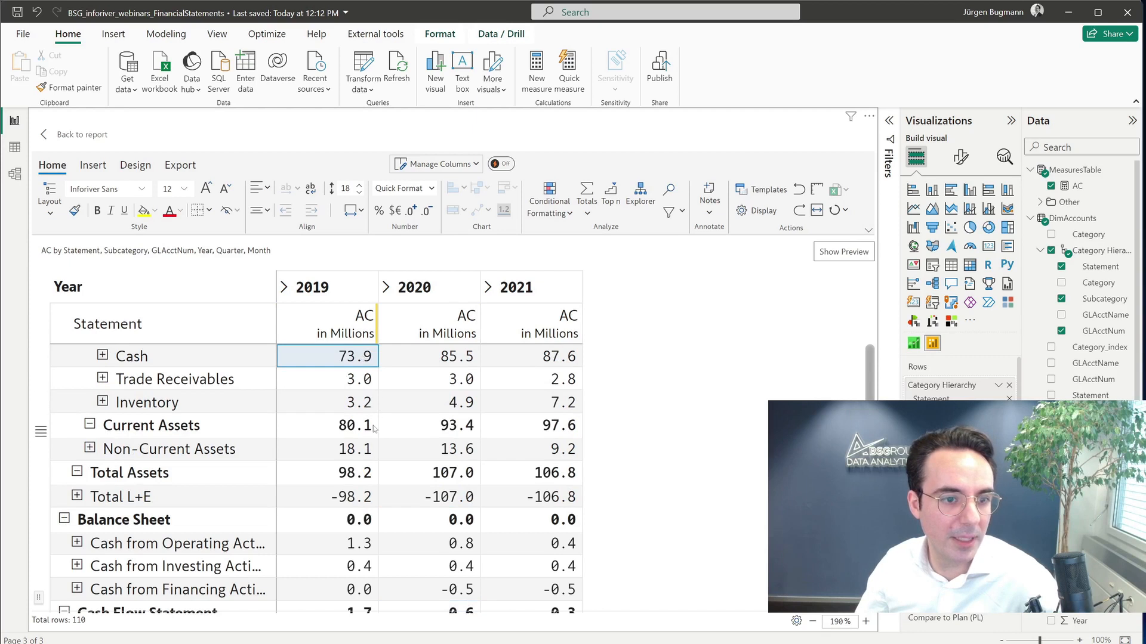
{"action": "scroll", "coordinate": [400, 399], "scroll_direction": "down", "scroll_amount": 1}
{"action": "scroll", "coordinate": [382, 394], "scroll_direction": "up", "scroll_amount": 1}
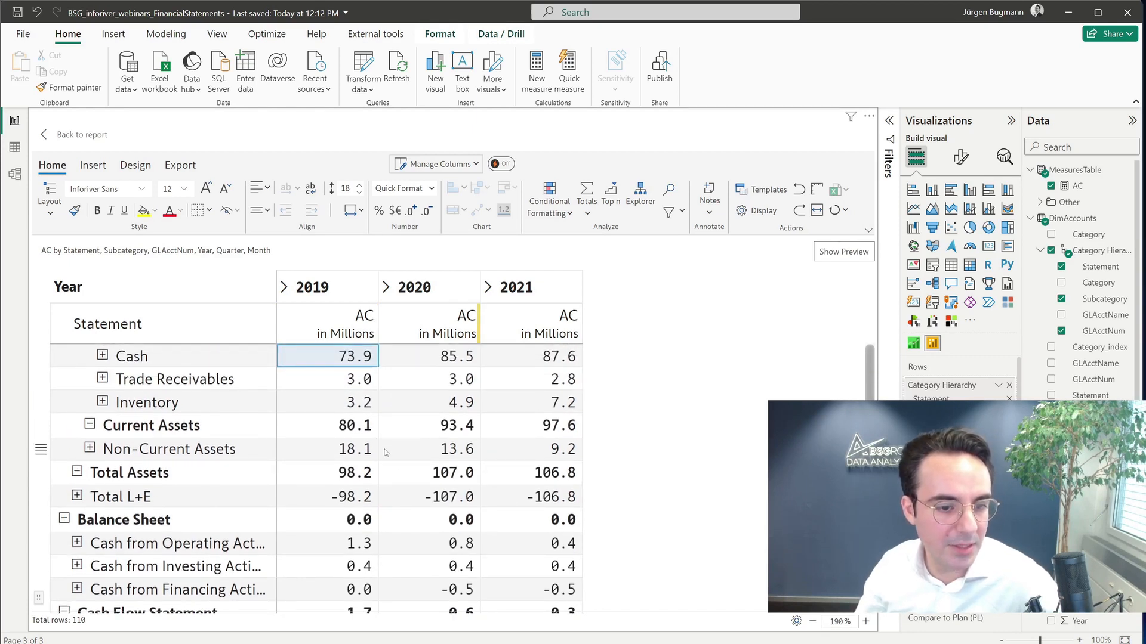
{"action": "scroll", "coordinate": [419, 496], "scroll_direction": "down", "scroll_amount": 1}
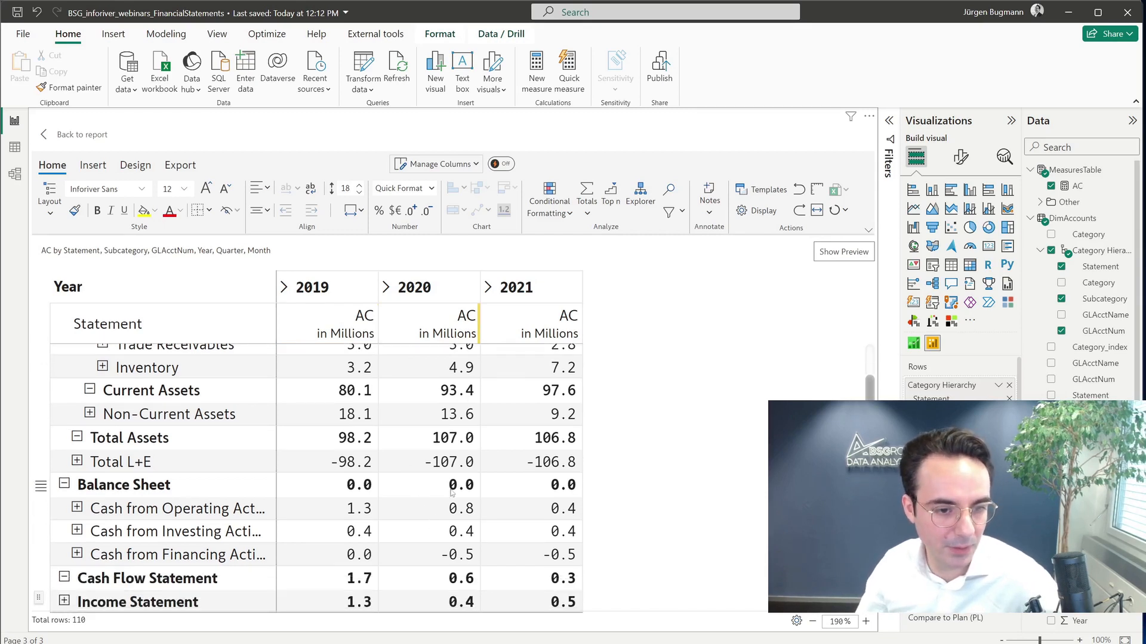
{"action": "scroll", "coordinate": [435, 514], "scroll_direction": "up", "scroll_amount": 1}
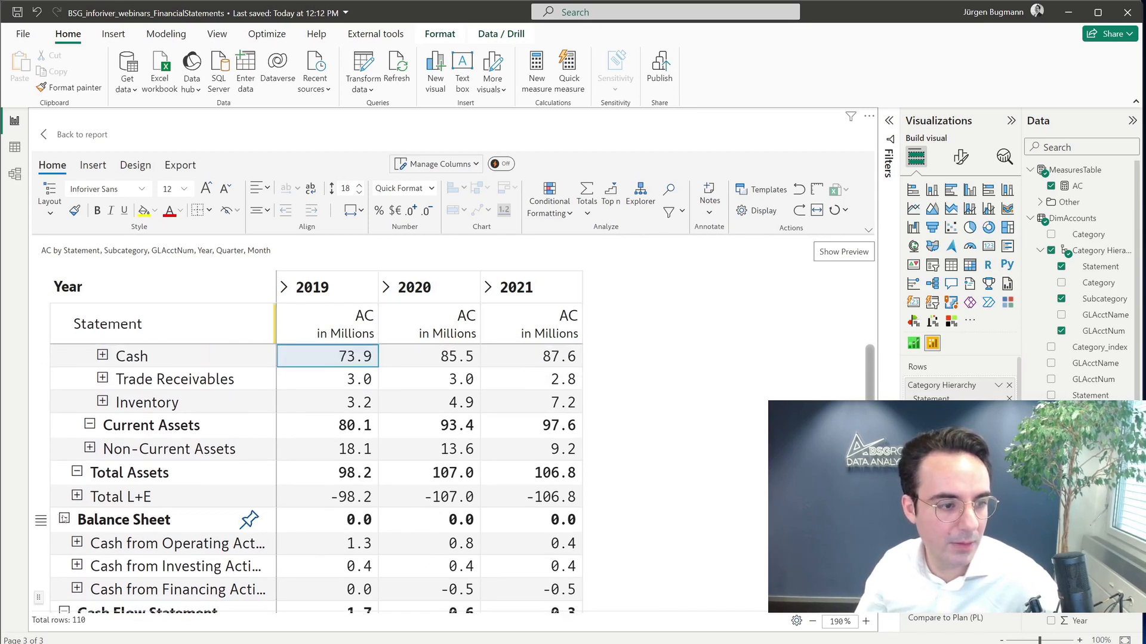
{"action": "scroll", "coordinate": [99, 516], "scroll_direction": "down", "scroll_amount": 1}
{"action": "left_click", "coordinate": [452, 574], "text": "ctrl"}
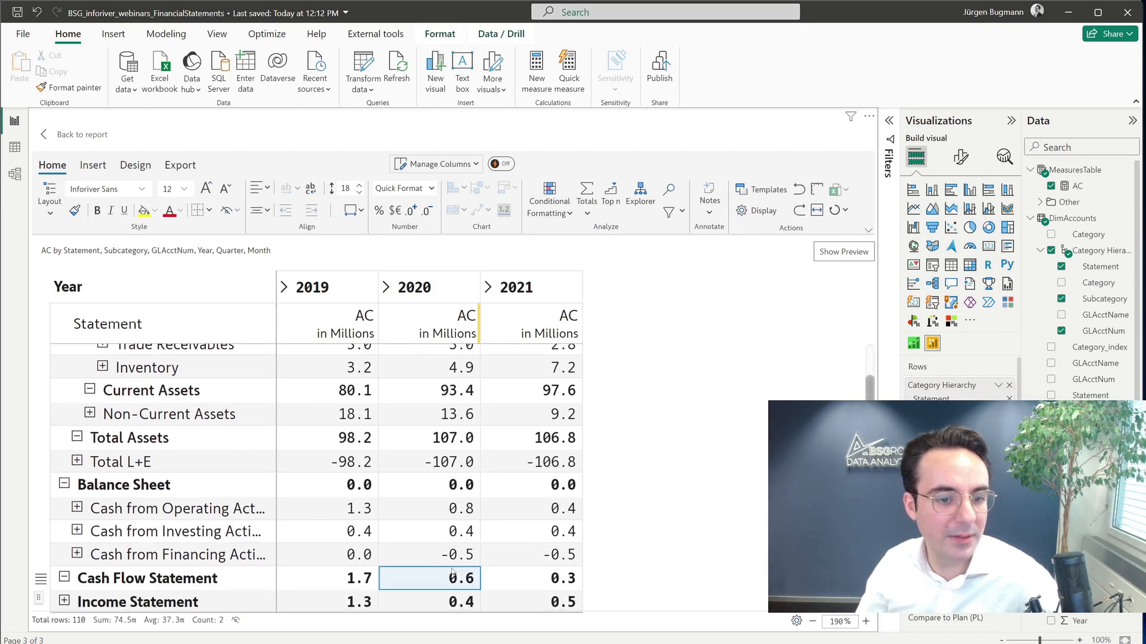
{"action": "scroll", "coordinate": [453, 574], "scroll_direction": "up", "scroll_amount": 1}
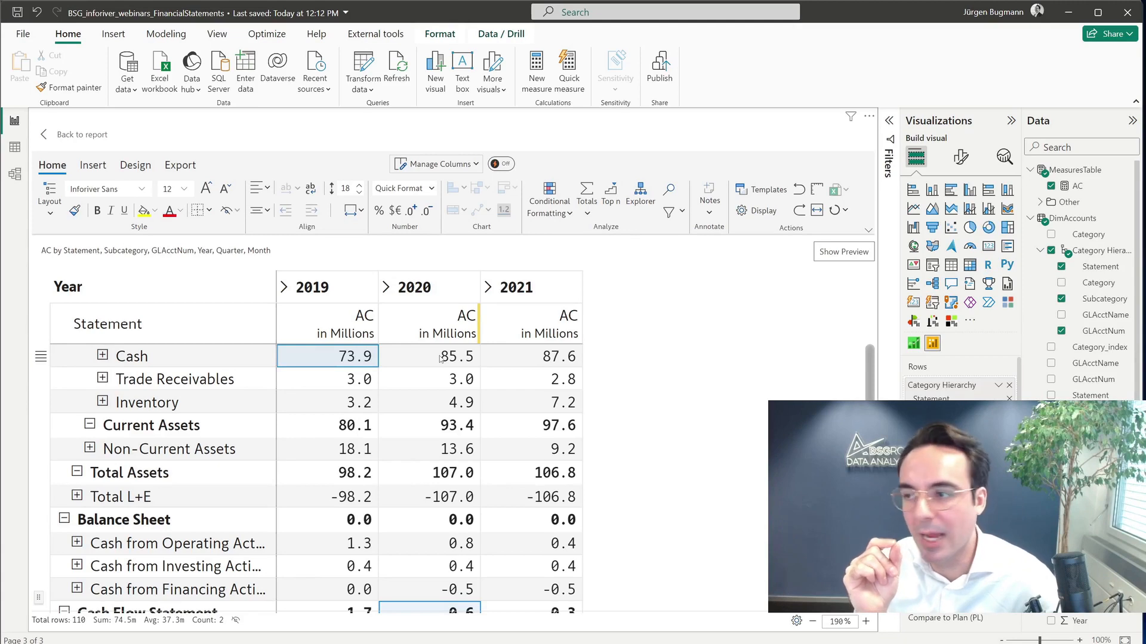
Drill 2020 down to the months of Qtr 1, and collapse the quarter and year again.
{"action": "left_click", "coordinate": [387, 293]}
{"action": "left_click", "coordinate": [386, 320]}
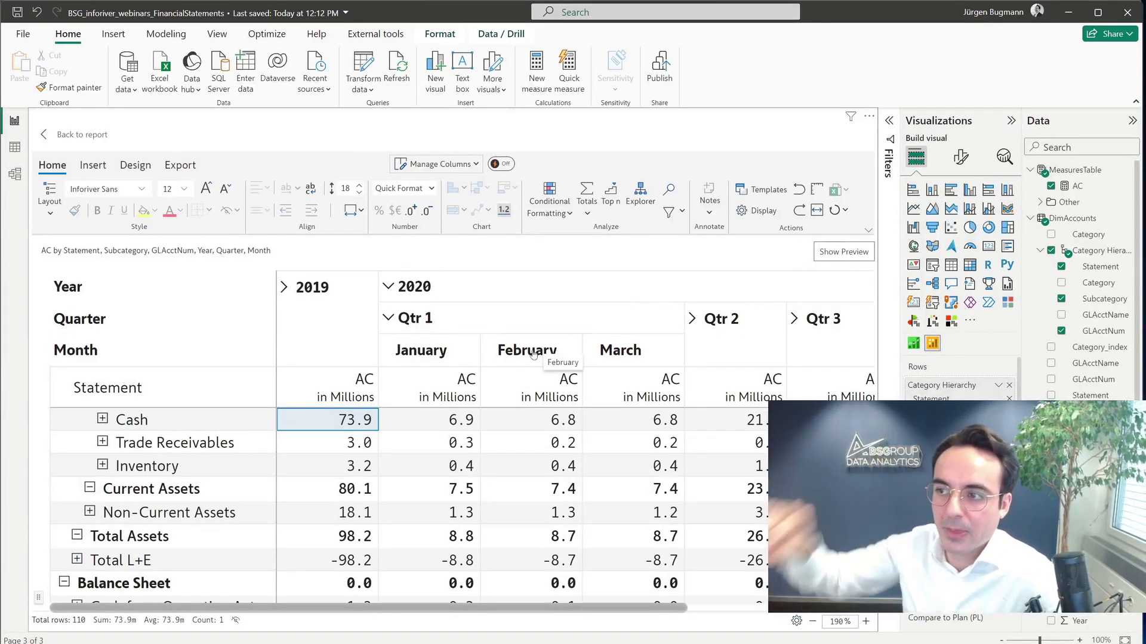
{"action": "left_click", "coordinate": [410, 321]}
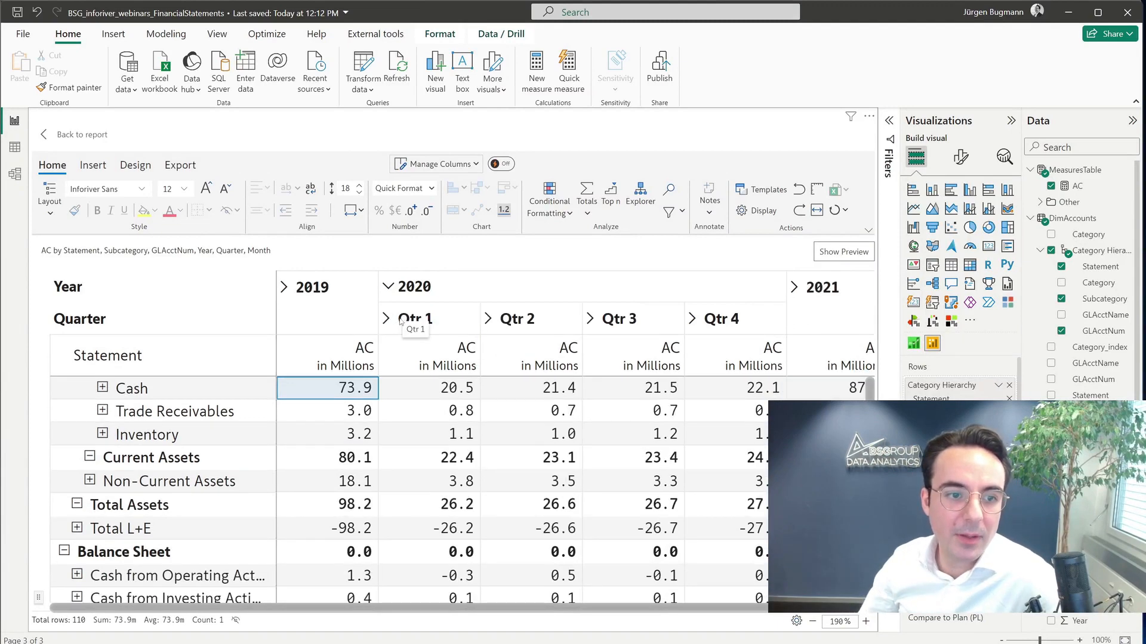
{"action": "left_click", "coordinate": [387, 286]}
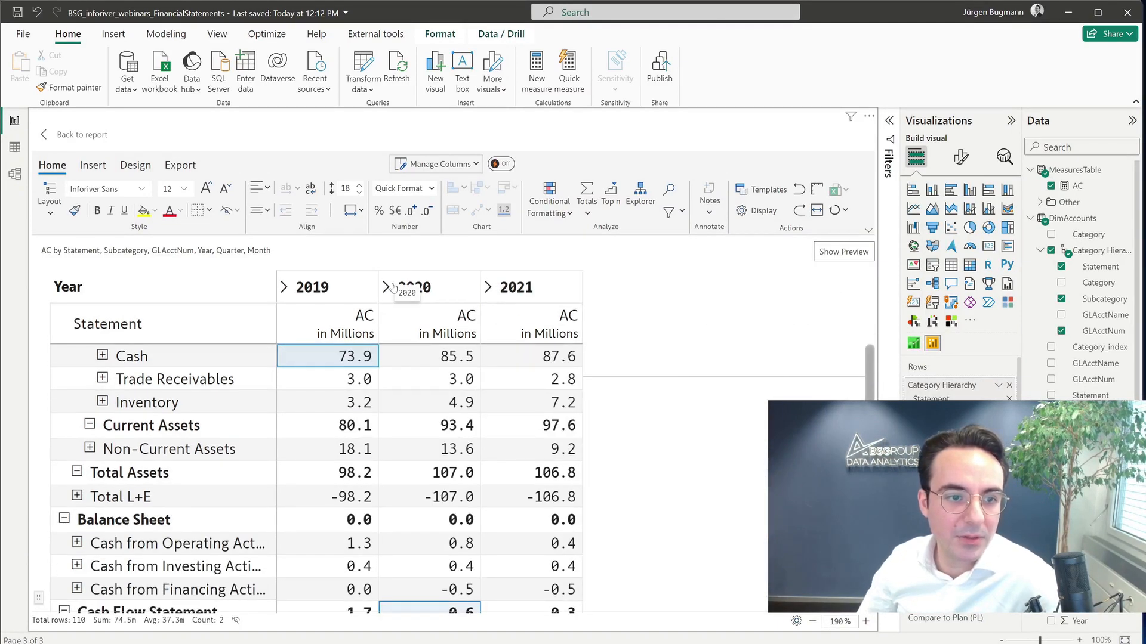
Set the aggregation of the AC measure to Native.
{"action": "left_click", "coordinate": [102, 173]}
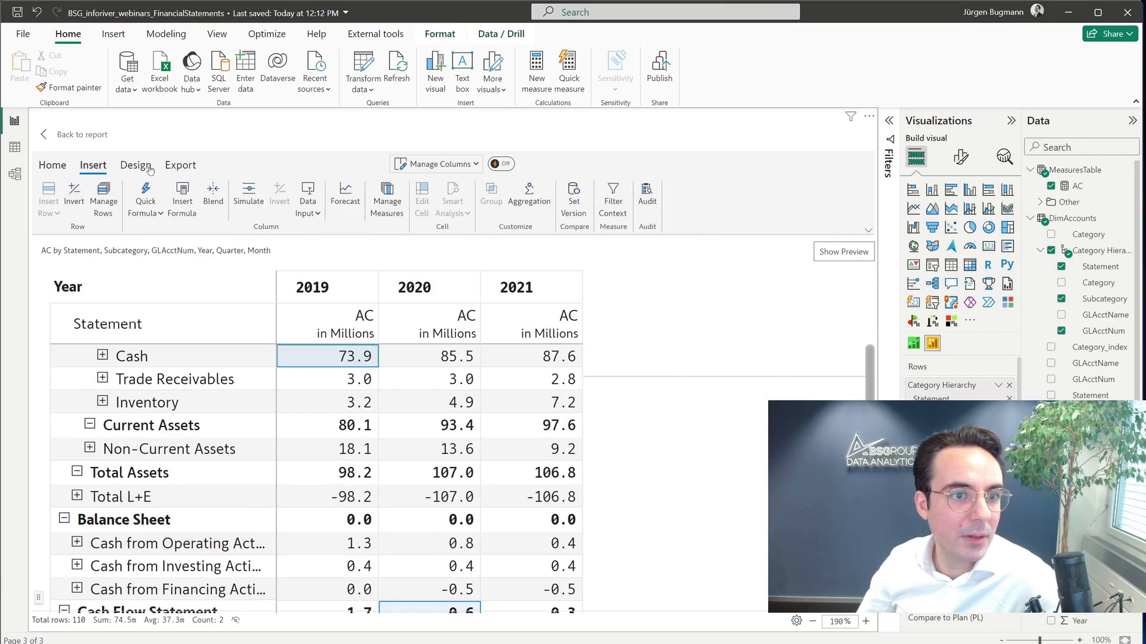
{"action": "left_click", "coordinate": [147, 167]}
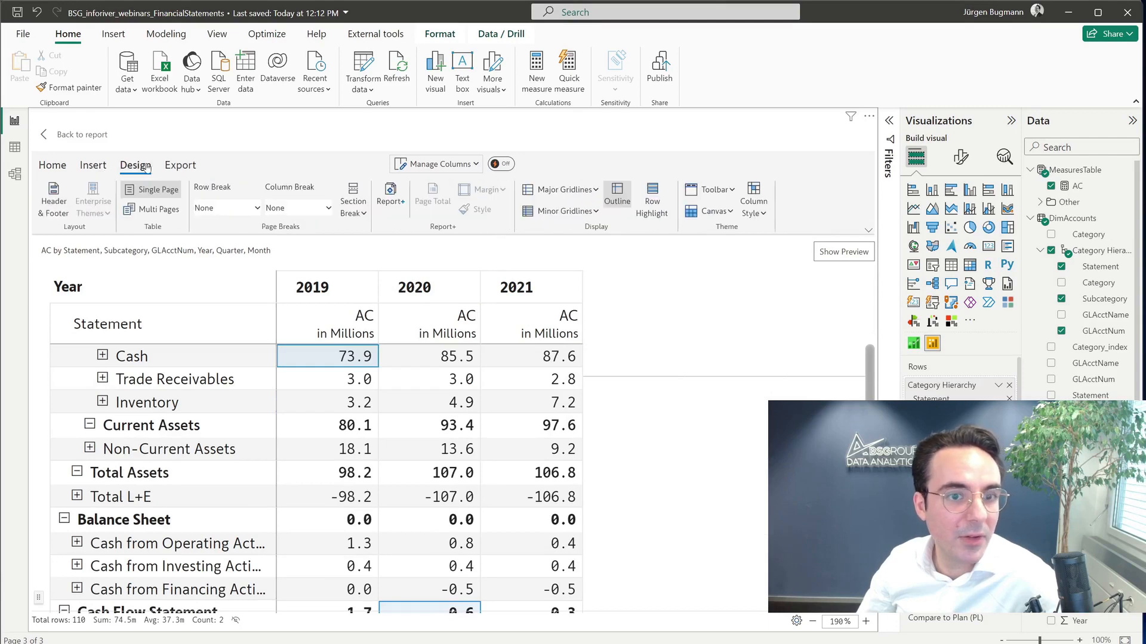
{"action": "left_click", "coordinate": [101, 168]}
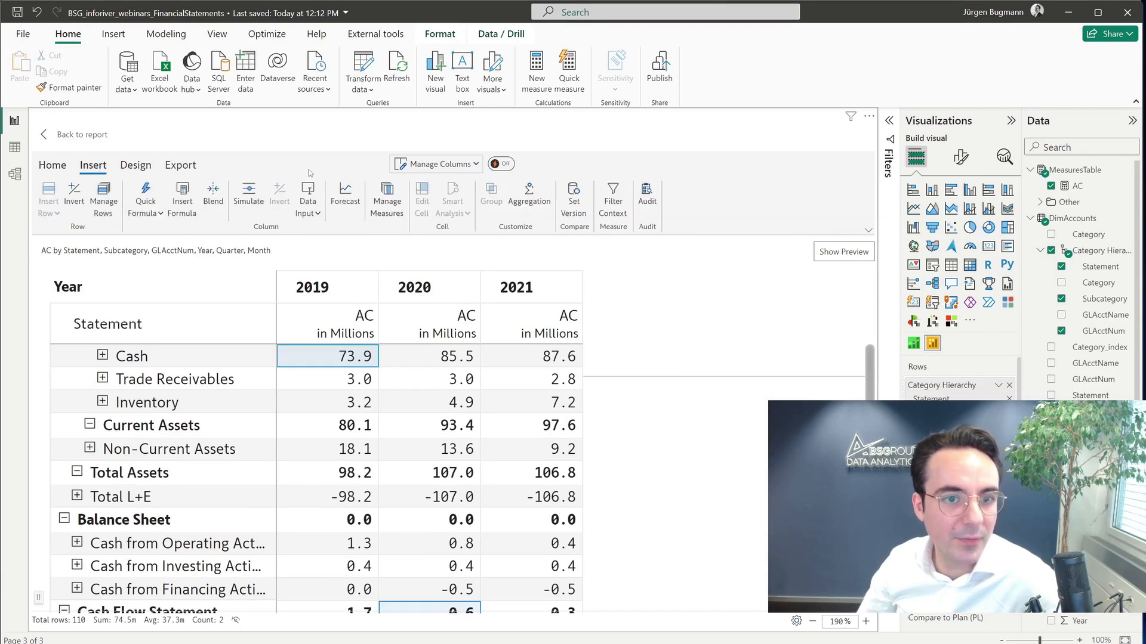
{"action": "left_click", "coordinate": [530, 199]}
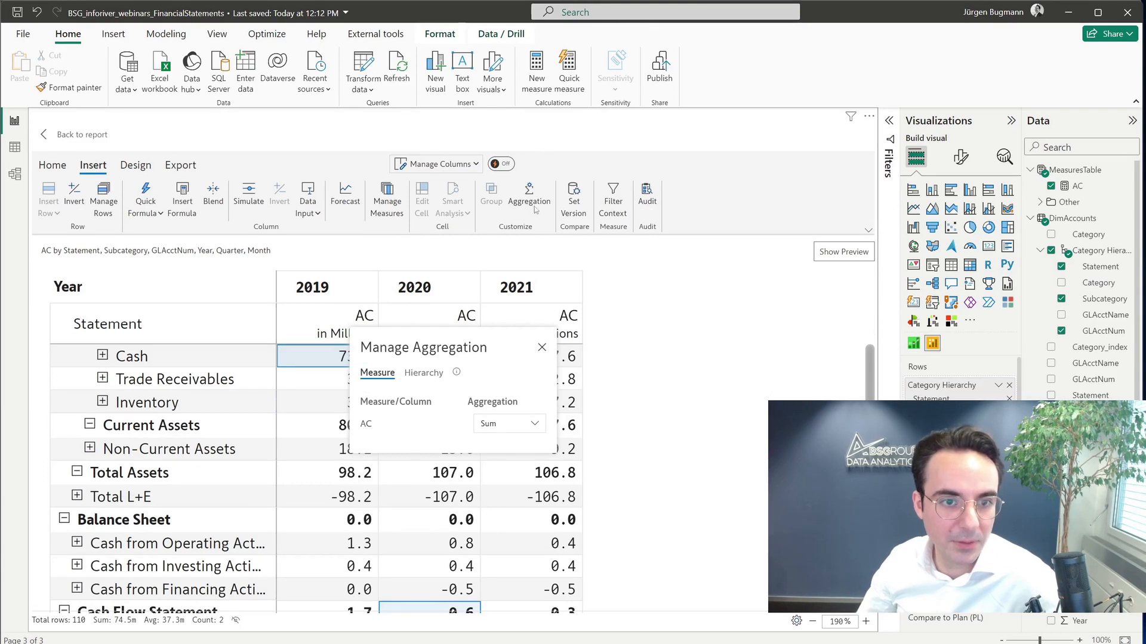
{"action": "left_click", "coordinate": [528, 424]}
{"action": "left_click", "coordinate": [525, 445]}
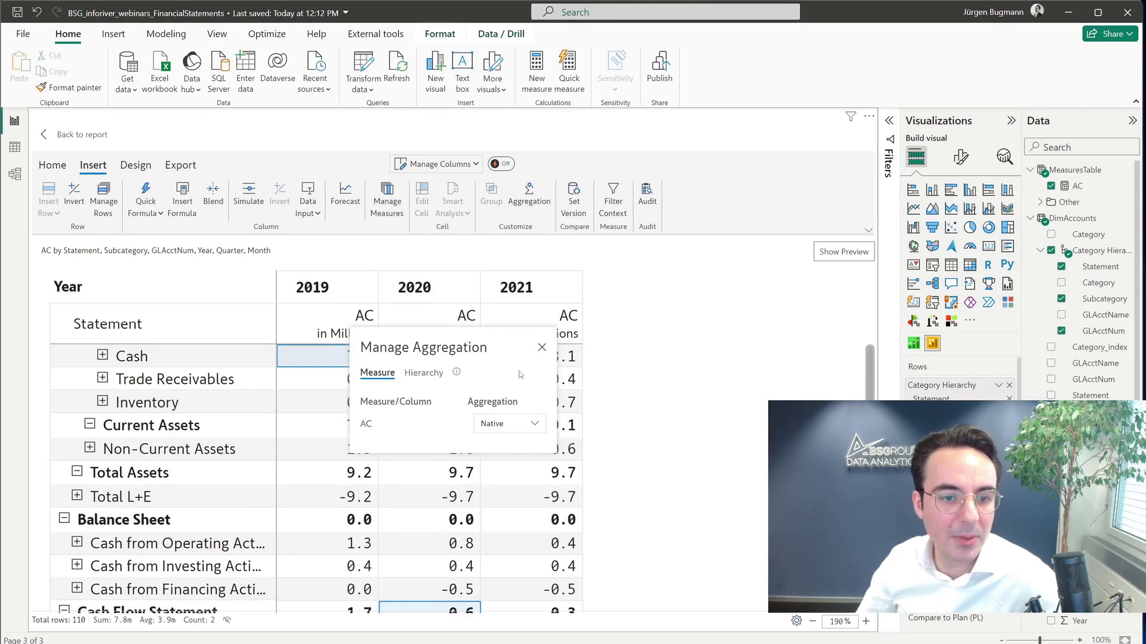
{"action": "left_click", "coordinate": [541, 347]}
Sum the 2019 Cash balance with the 2020 Cash Flow Statement total under the new aggregation.
{"action": "scroll", "coordinate": [472, 409], "scroll_direction": "down", "scroll_amount": 1}
{"action": "scroll", "coordinate": [468, 406], "scroll_direction": "up", "scroll_amount": 1}
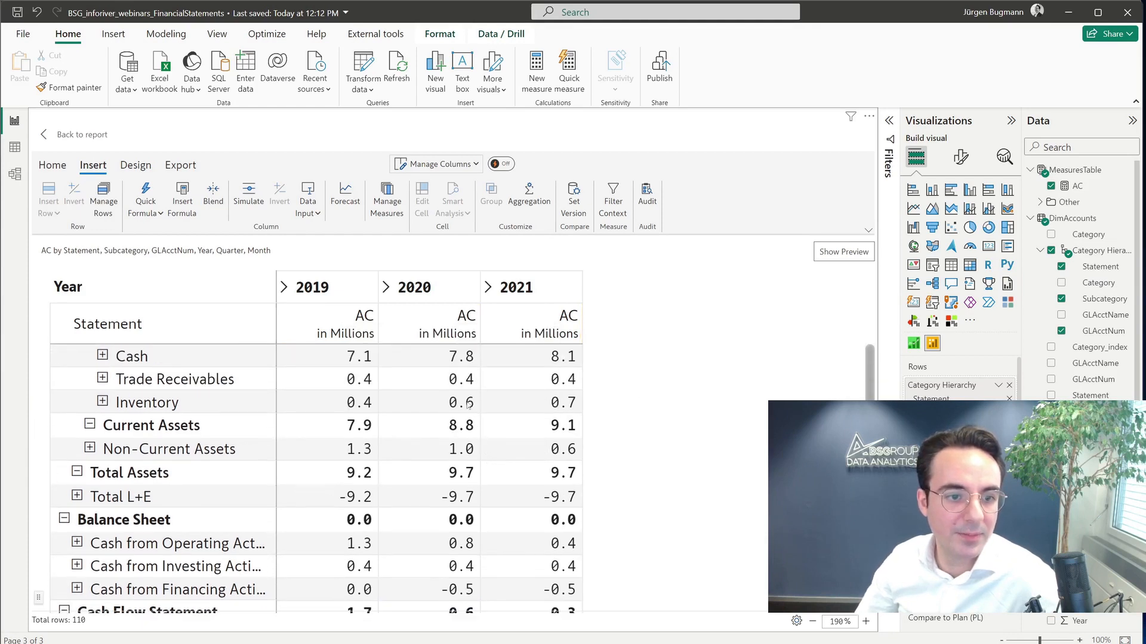
{"action": "left_click", "coordinate": [361, 359]}
{"action": "scroll", "coordinate": [545, 416], "scroll_direction": "down", "scroll_amount": 1}
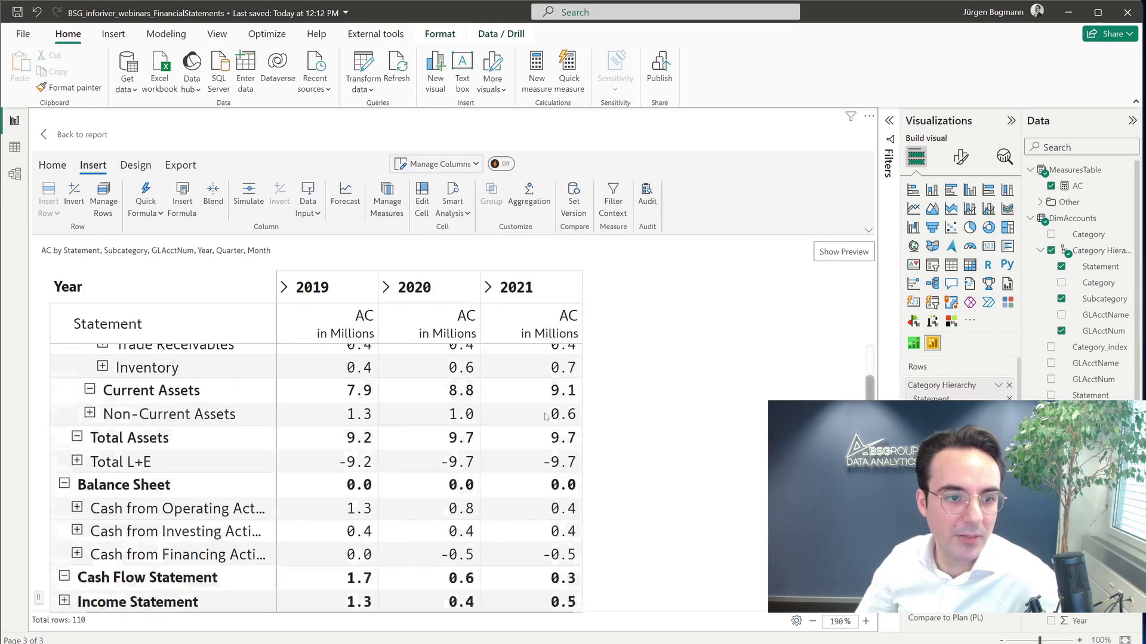
{"action": "left_click", "coordinate": [464, 578], "text": "ctrl"}
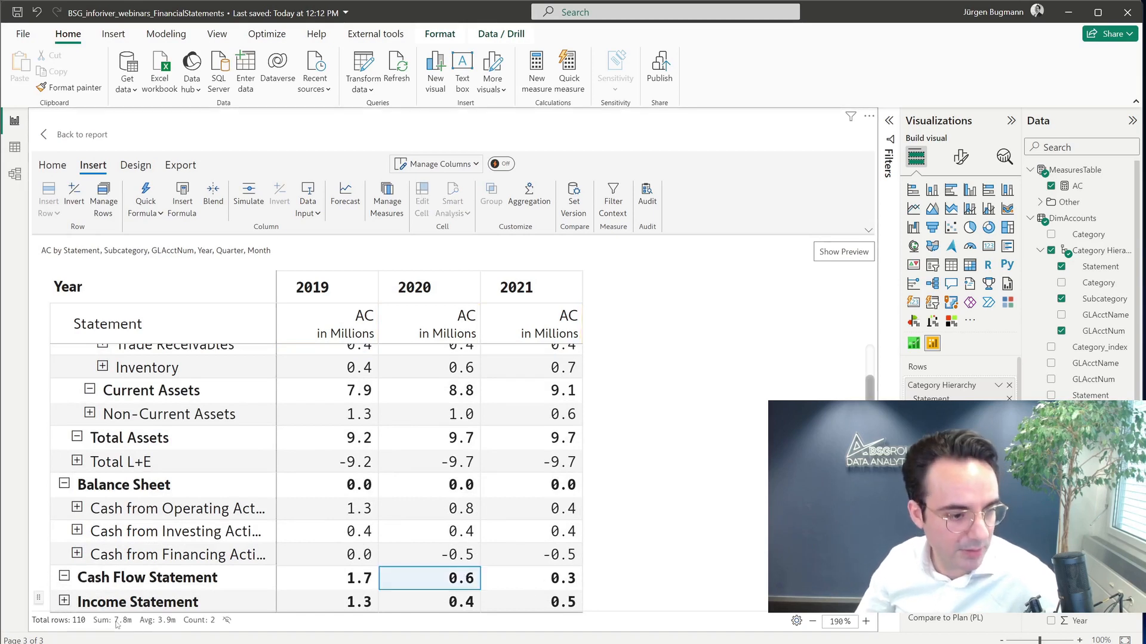
Sum the 2020 Cash balance with the 2021 Cash Flow Statement total and compare it with 2021 Cash.
{"action": "scroll", "coordinate": [418, 417], "scroll_direction": "up", "scroll_amount": 1}
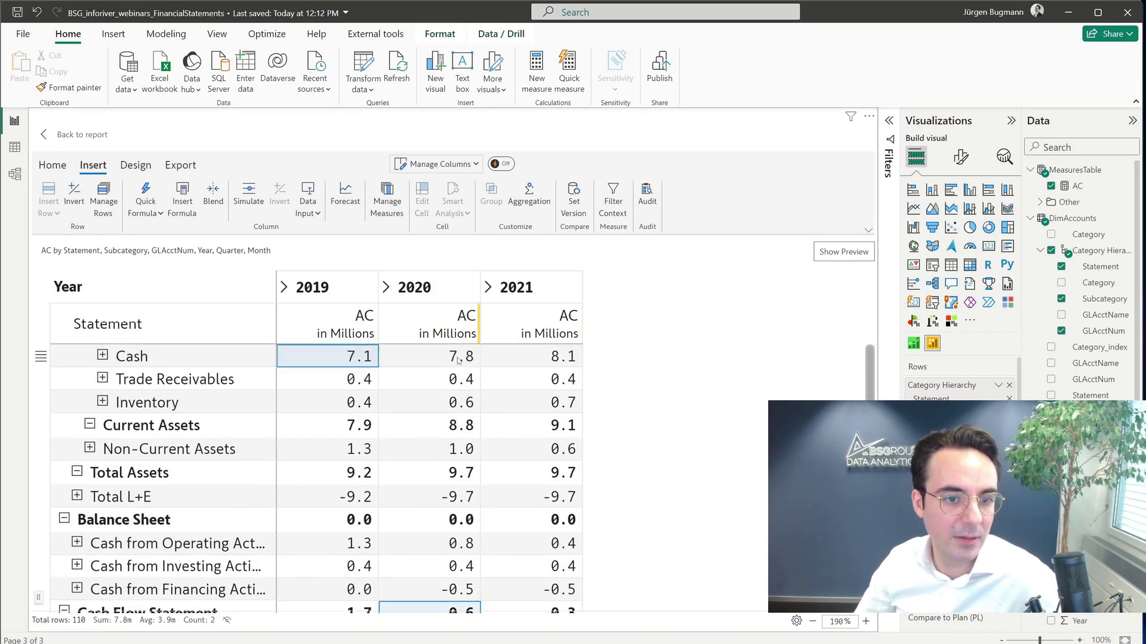
{"action": "left_click", "coordinate": [459, 360]}
{"action": "scroll", "coordinate": [617, 486], "scroll_direction": "down", "scroll_amount": 1}
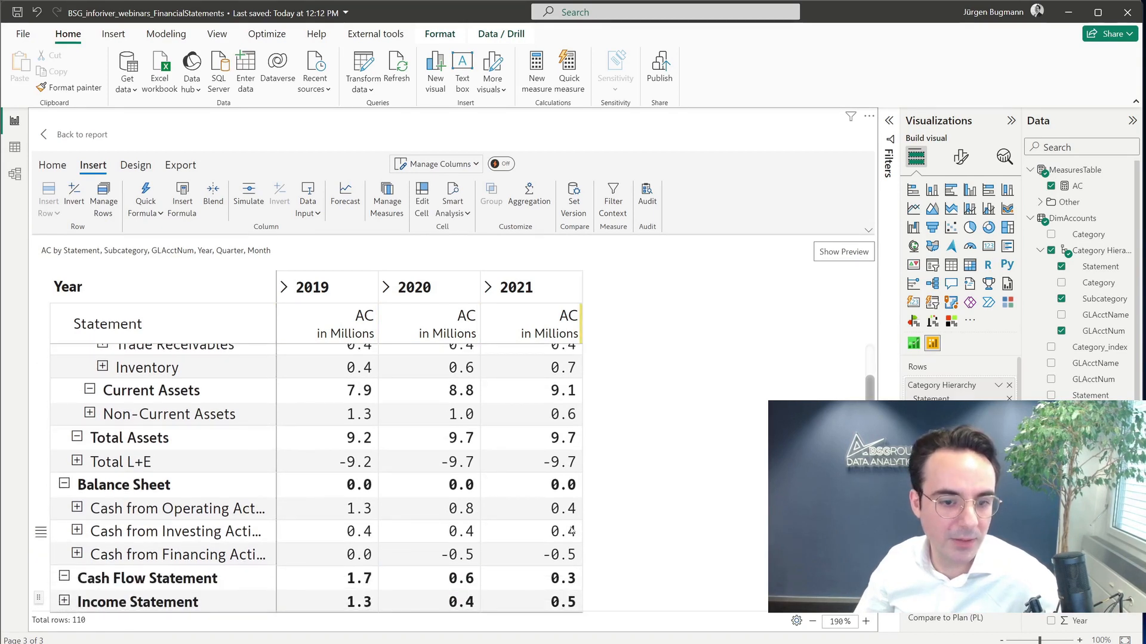
{"action": "left_click", "coordinate": [552, 578], "text": "ctrl"}
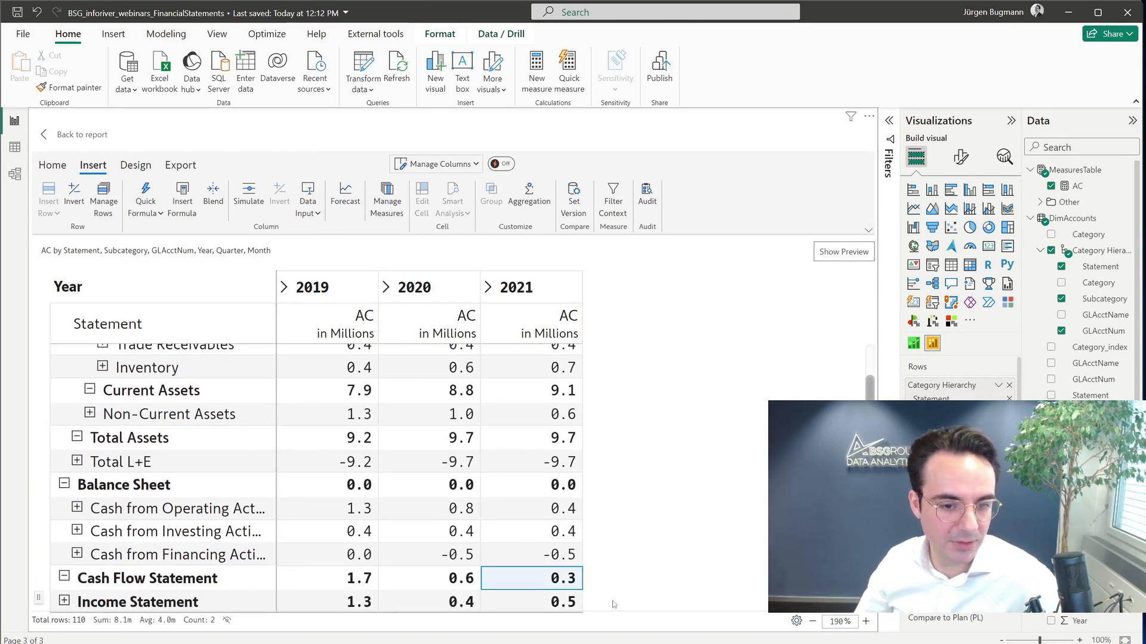
{"action": "scroll", "coordinate": [636, 425], "scroll_direction": "up", "scroll_amount": 1}
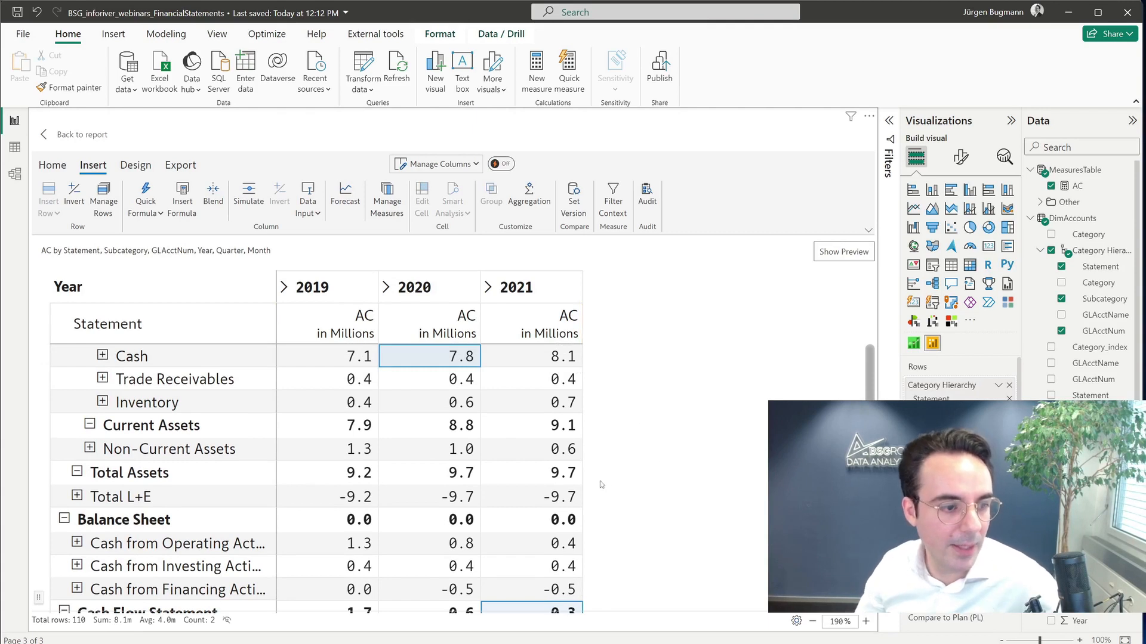
Expand Total L+E and its Equity group down to the Share Capital and Retained Earnings accounts.
{"action": "scroll", "coordinate": [587, 477], "scroll_direction": "down", "scroll_amount": 1}
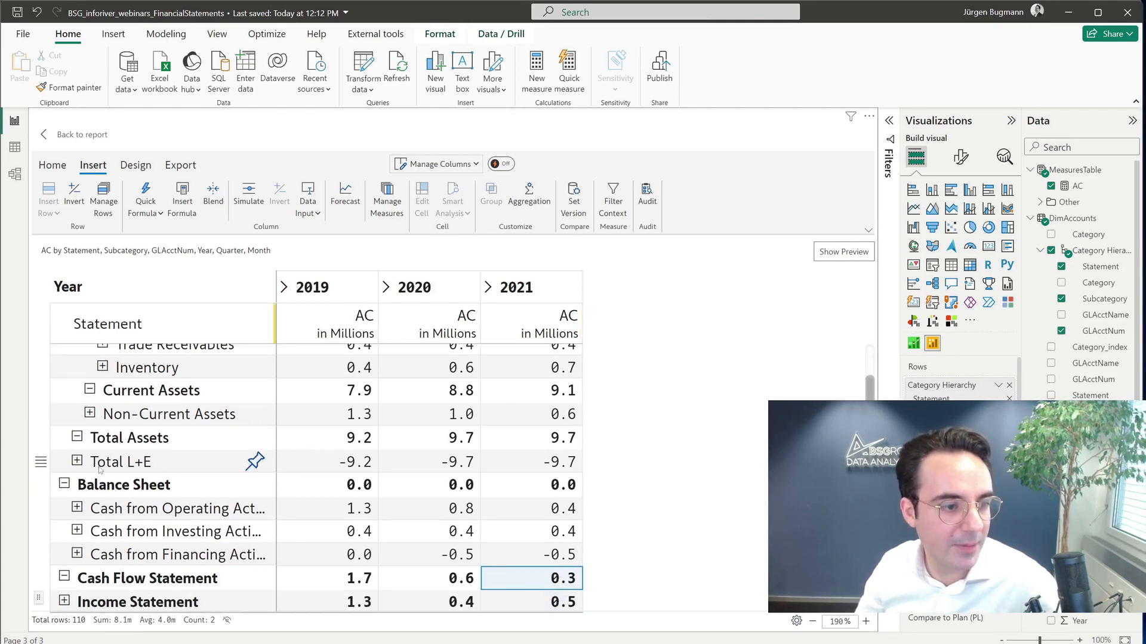
{"action": "left_click", "coordinate": [78, 461]}
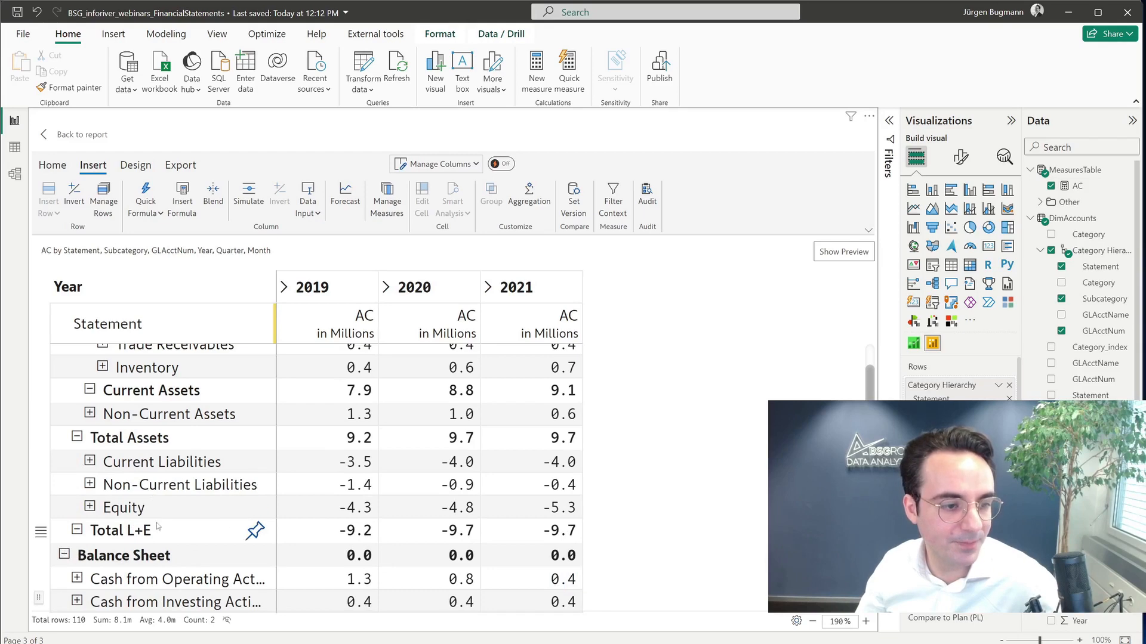
{"action": "left_click", "coordinate": [89, 507]}
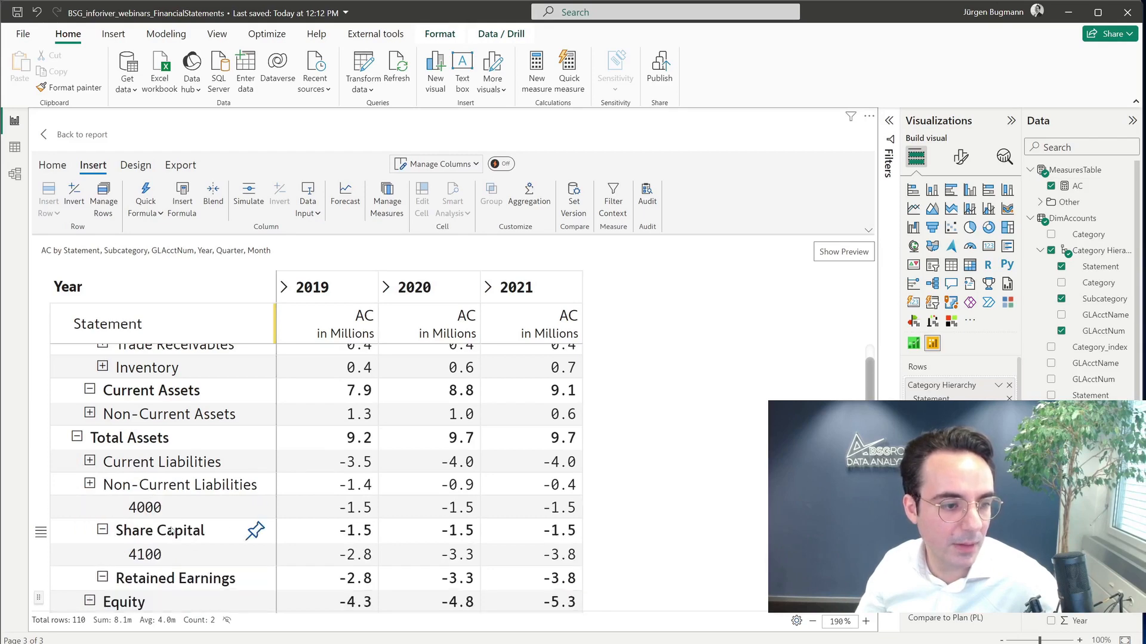
Collapse the Share Capital and Retained Earnings groups under Equity.
{"action": "left_click", "coordinate": [102, 530]}
{"action": "left_click", "coordinate": [103, 554]}
{"action": "scroll", "coordinate": [262, 523], "scroll_direction": "down", "scroll_amount": 3}
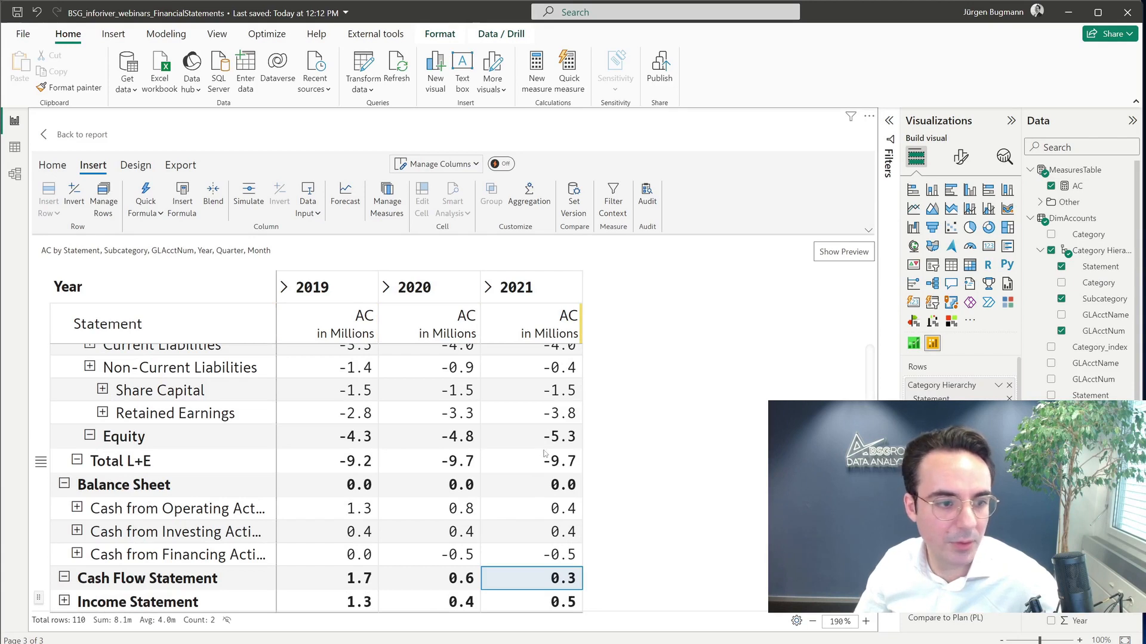
Sum Retained Earnings with the Income Statement total for 2021, repeat the check for 2020, and clear the selection.
{"action": "left_click", "coordinate": [555, 418]}
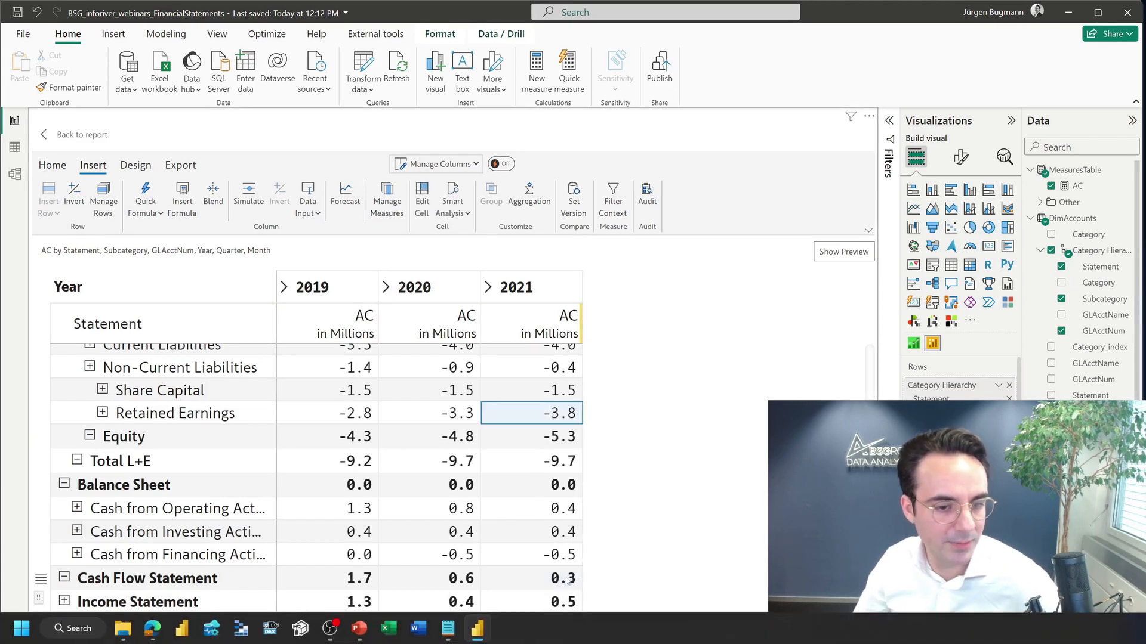
{"action": "left_click", "coordinate": [557, 604], "text": "ctrl"}
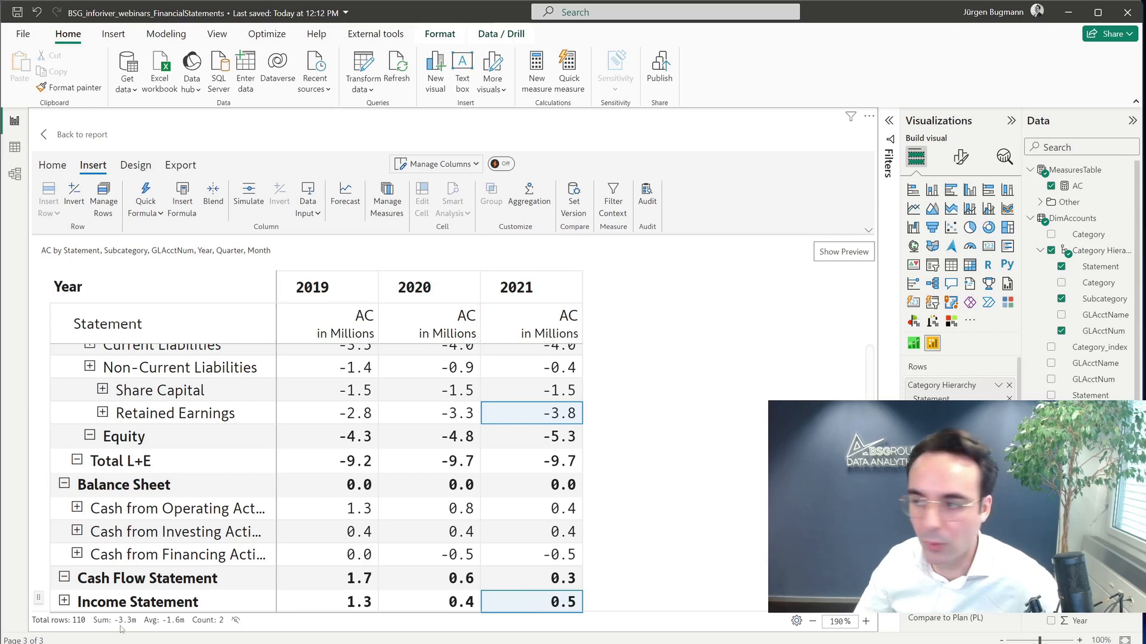
{"action": "left_click", "coordinate": [426, 415]}
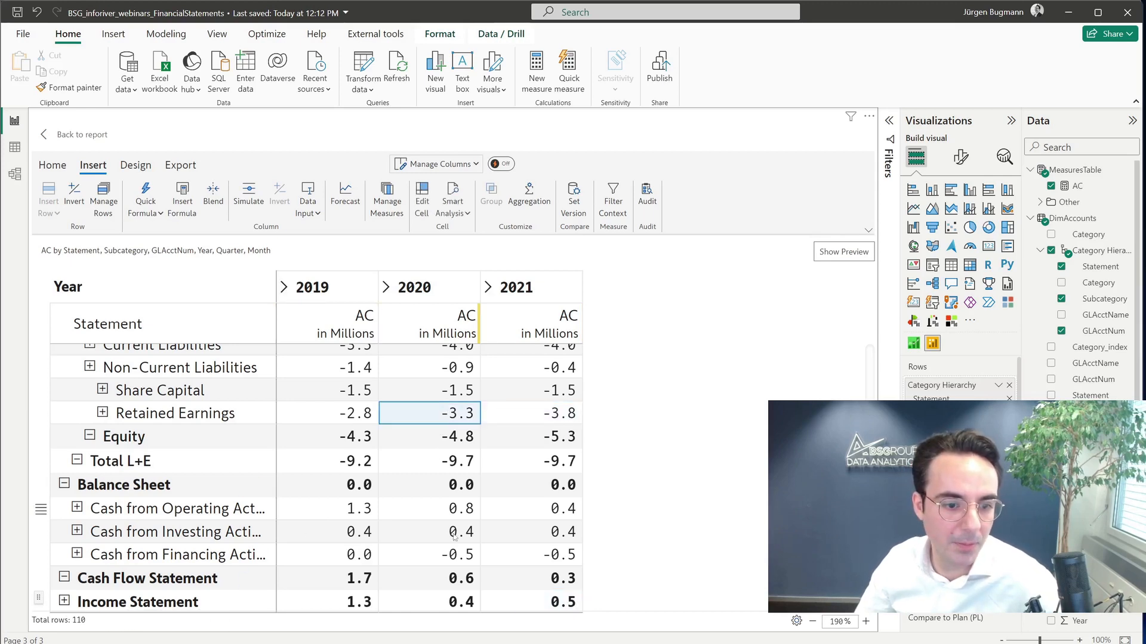
{"action": "left_click", "coordinate": [440, 604], "text": "ctrl"}
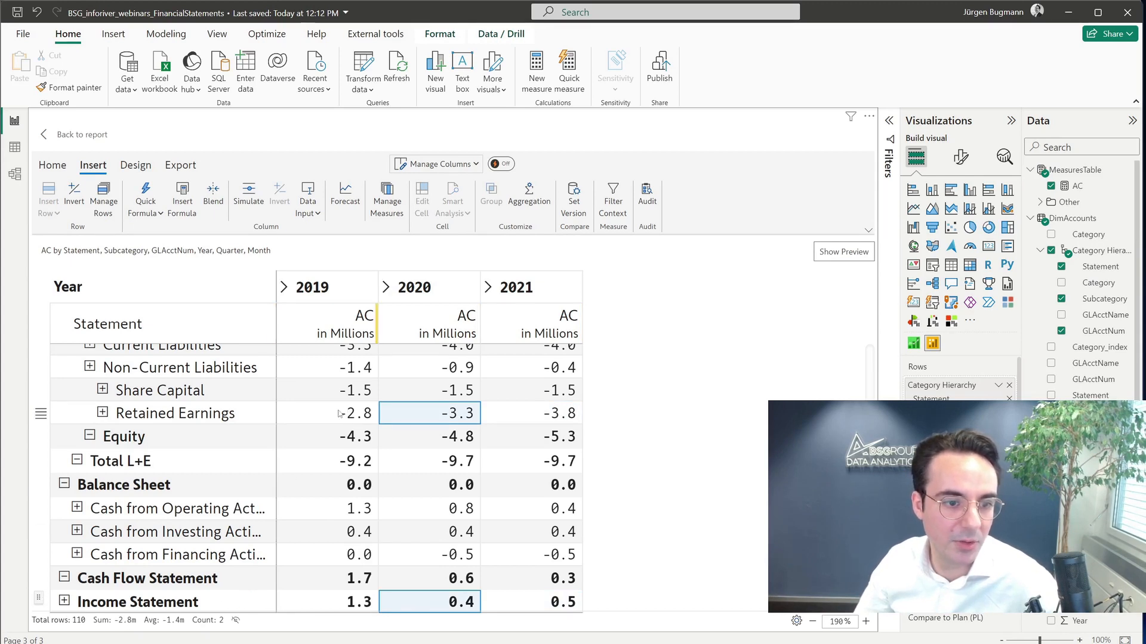
{"action": "left_click", "coordinate": [702, 388]}
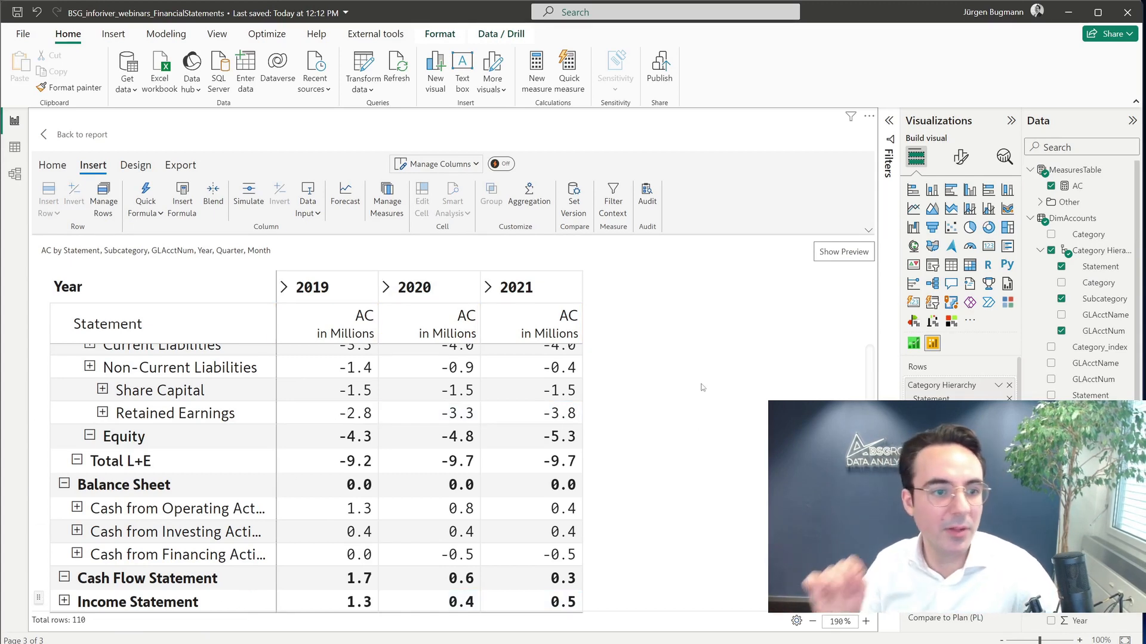
Turn off the matrix's horizontal minor gridlines and set the Row Highlight type to Off.
{"action": "scroll", "coordinate": [731, 363], "scroll_direction": "up", "scroll_amount": 3}
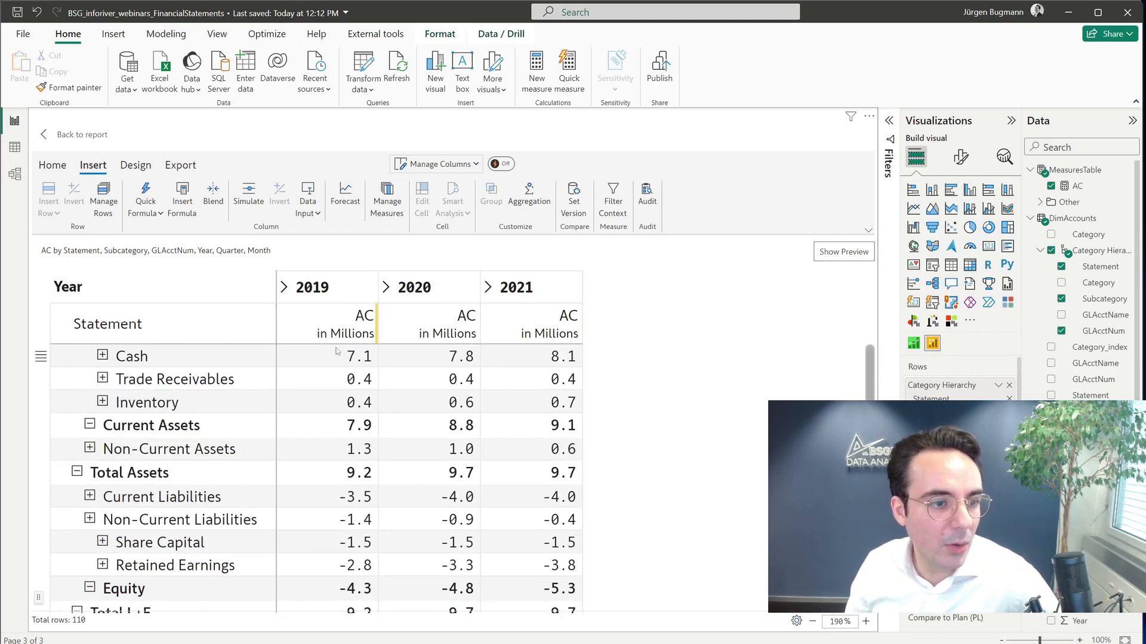
{"action": "left_click", "coordinate": [129, 169]}
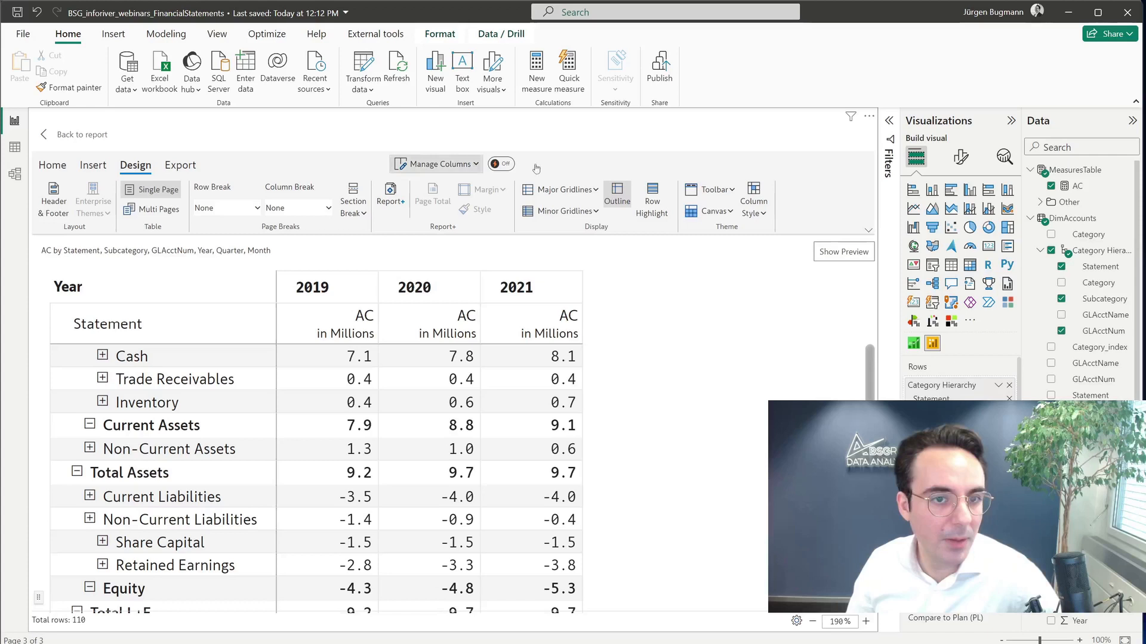
{"action": "left_click", "coordinate": [578, 211]}
{"action": "left_click", "coordinate": [568, 282]}
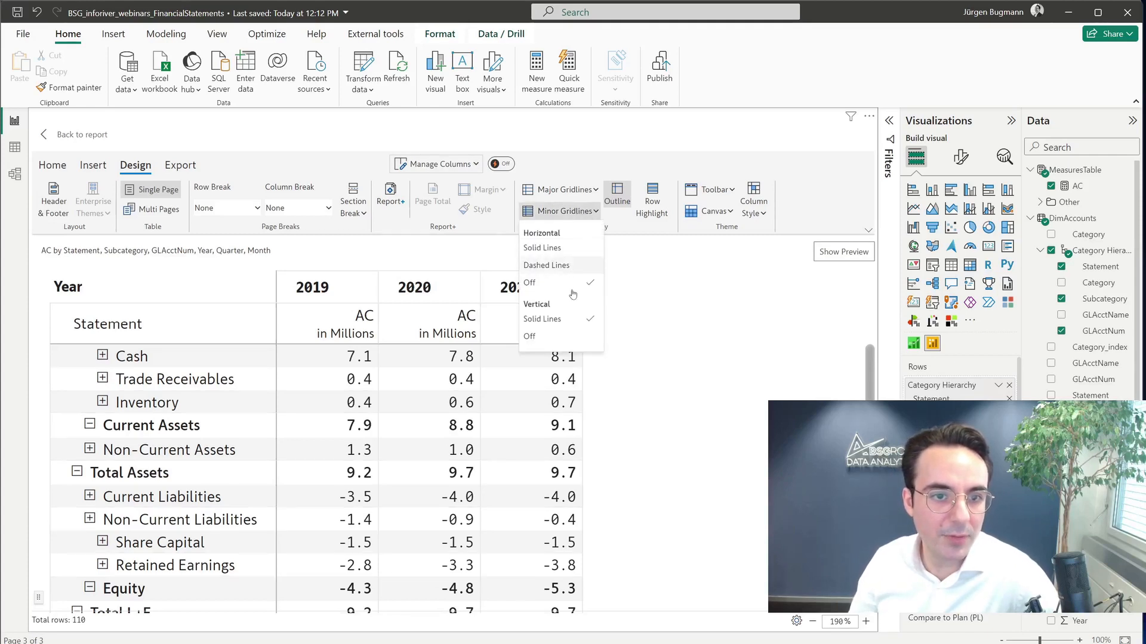
{"action": "left_click", "coordinate": [656, 213]}
{"action": "left_click", "coordinate": [506, 362]}
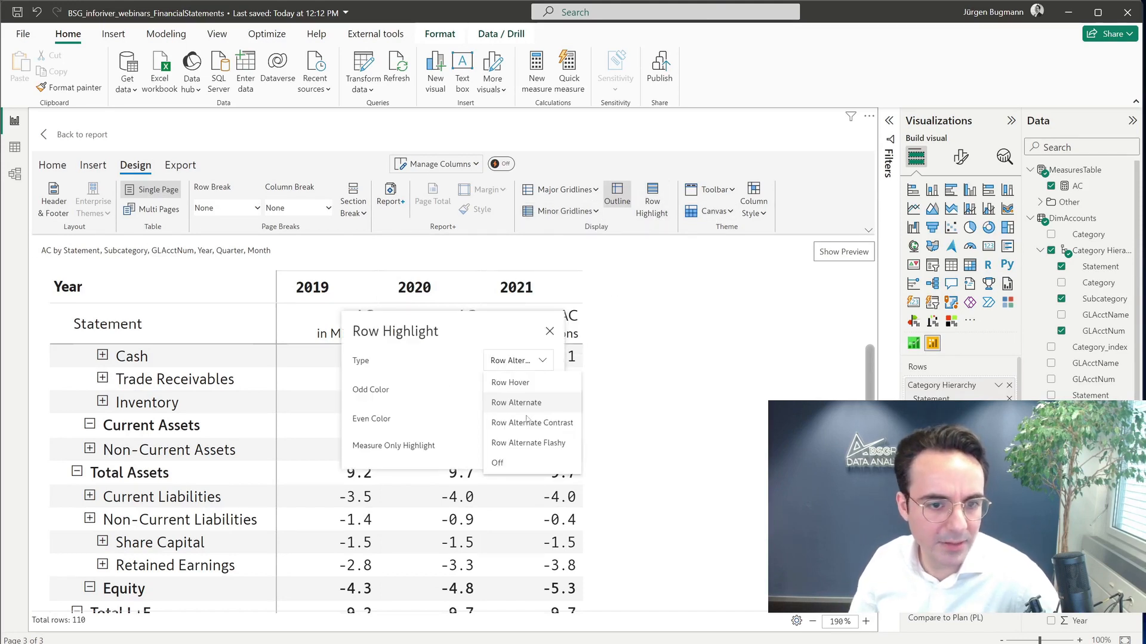
{"action": "left_click", "coordinate": [522, 466]}
{"action": "left_click", "coordinate": [549, 333]}
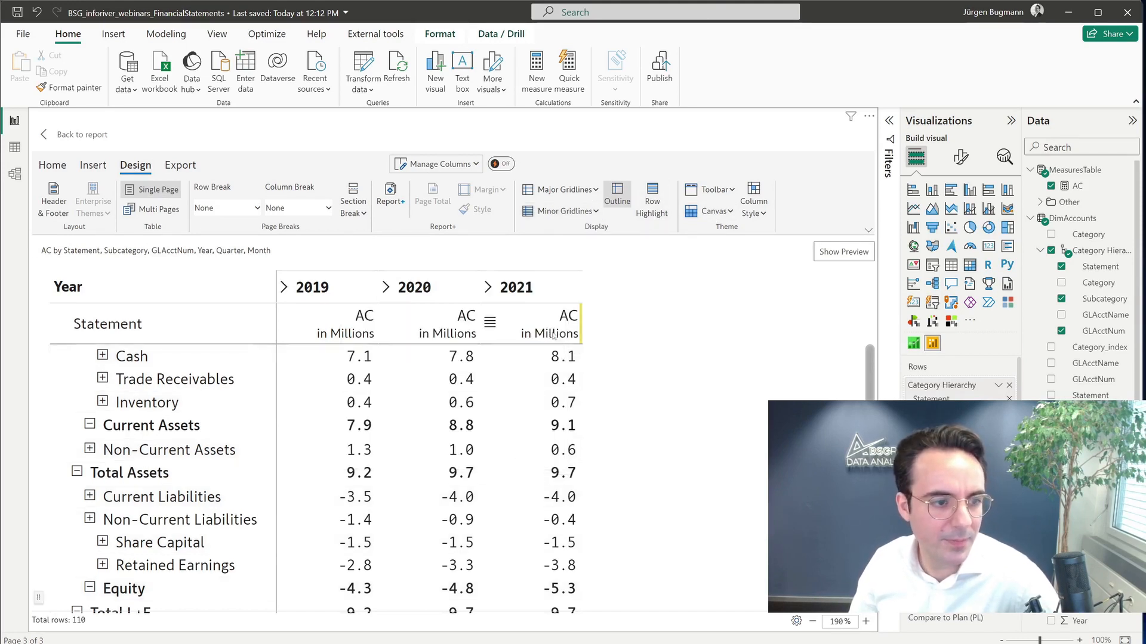
{"action": "scroll", "coordinate": [613, 366], "scroll_direction": "down", "scroll_amount": 3}
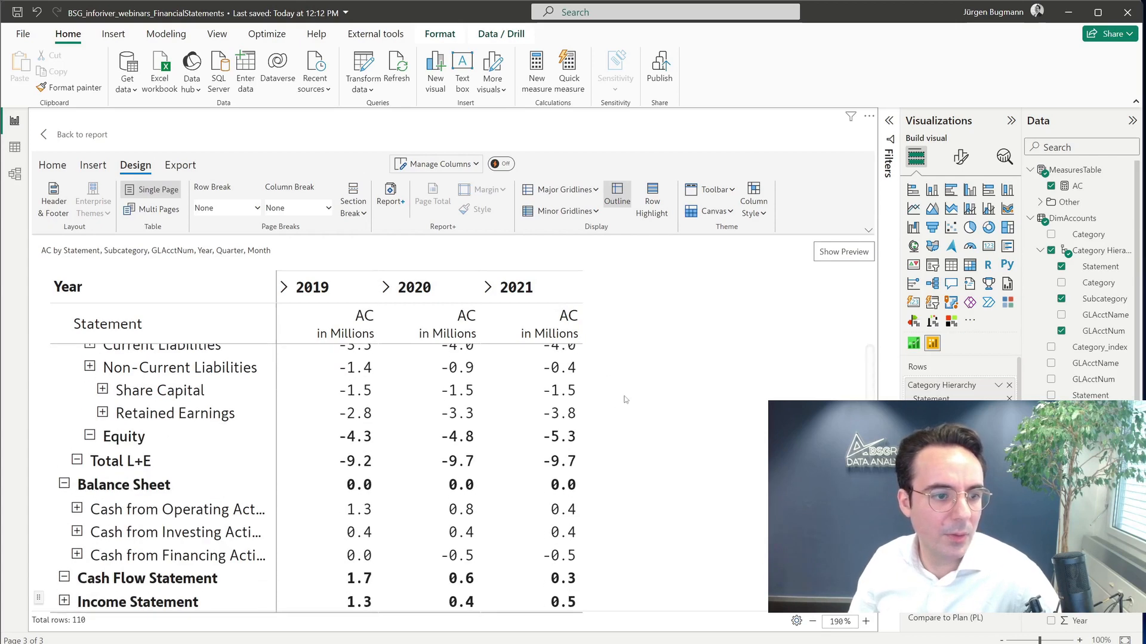
{"action": "scroll", "coordinate": [620, 397], "scroll_direction": "up", "scroll_amount": 3}
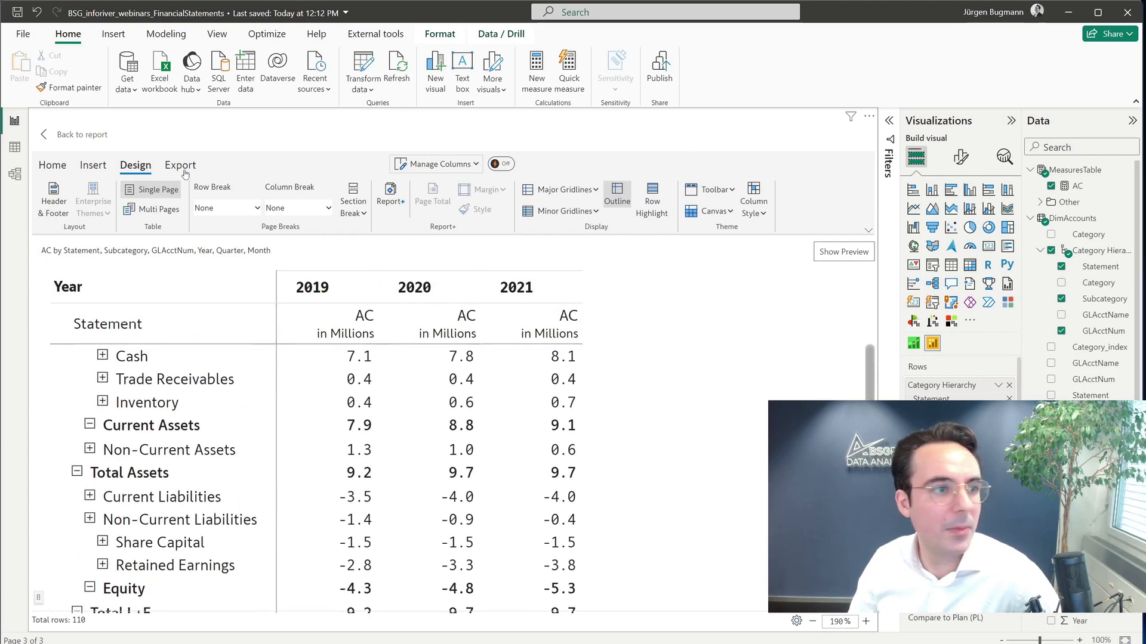
Return to the report, filter the Statement slicer to Income Statement and expand that statement in the matrix.
{"action": "left_click", "coordinate": [75, 134]}
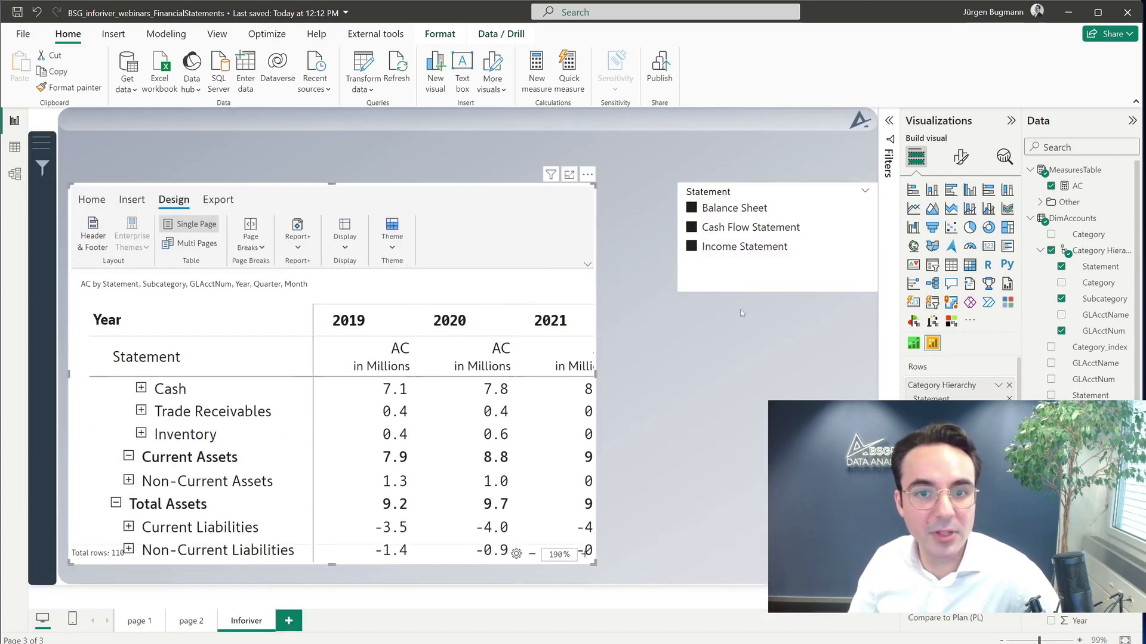
{"action": "left_click", "coordinate": [721, 246]}
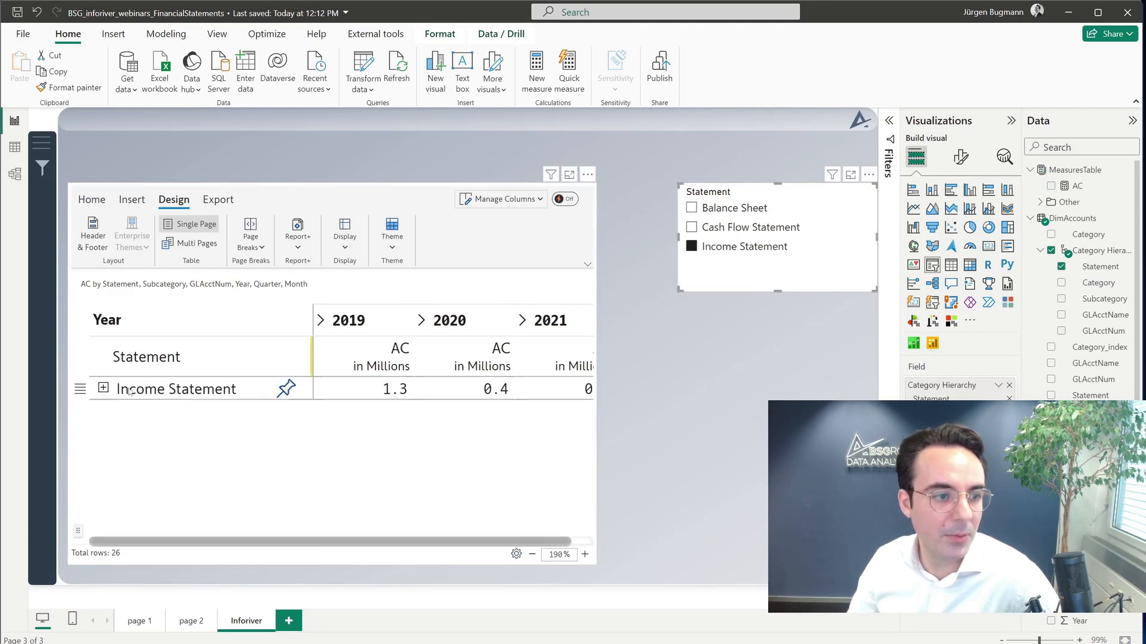
{"action": "left_click", "coordinate": [103, 388]}
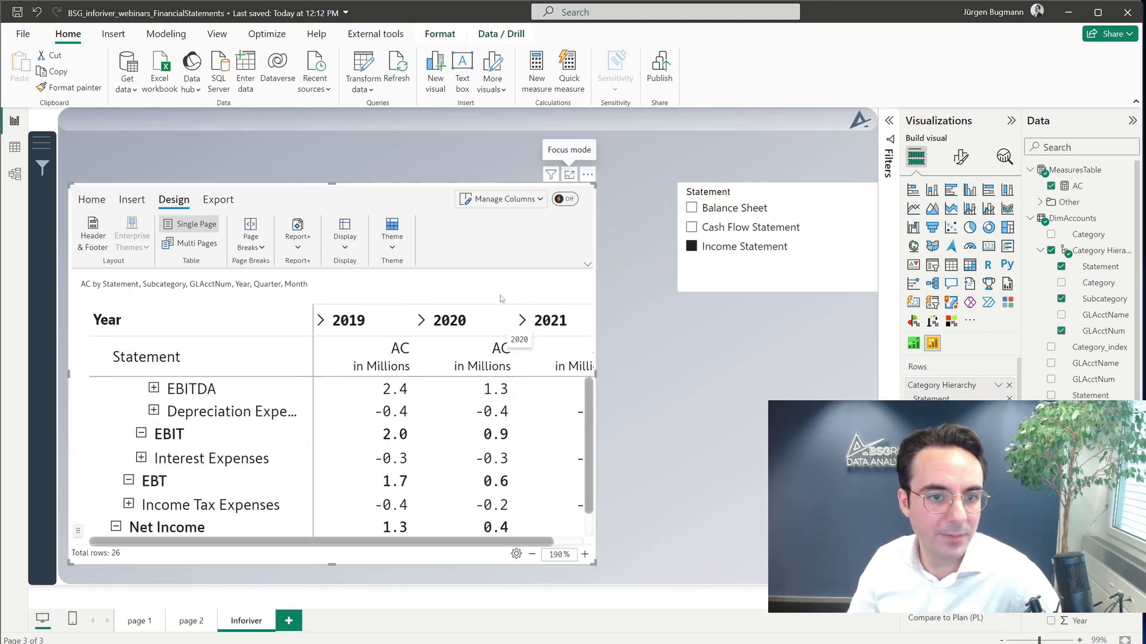
Show the matrix in focus mode and expand EBITDA into its Gross Profit and Opex groups.
{"action": "left_click", "coordinate": [569, 175]}
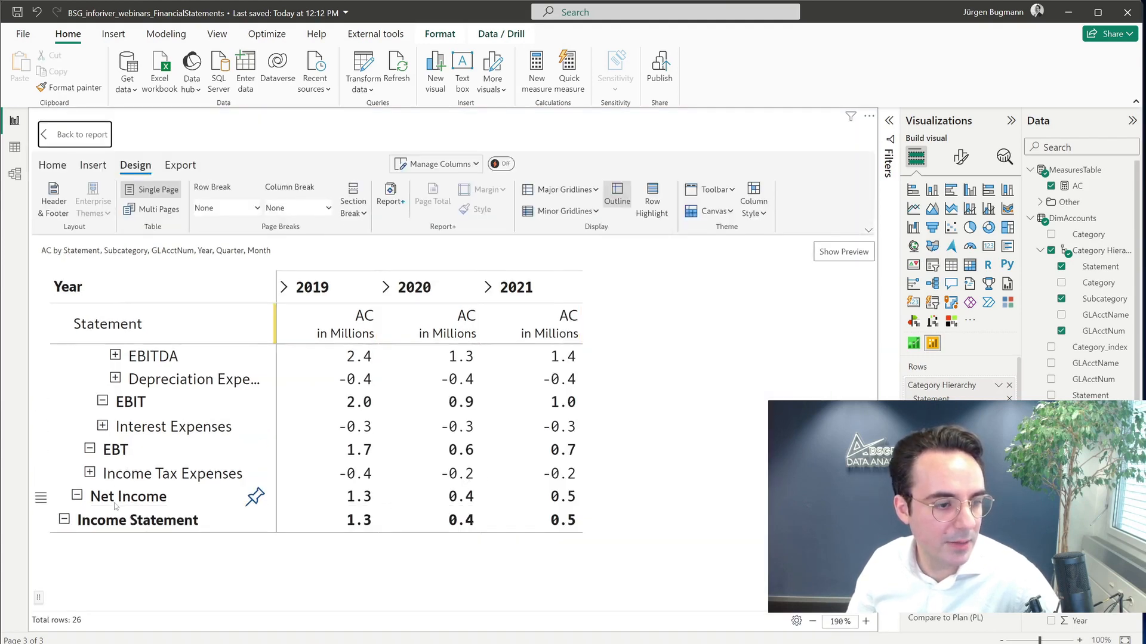
{"action": "left_click", "coordinate": [125, 449]}
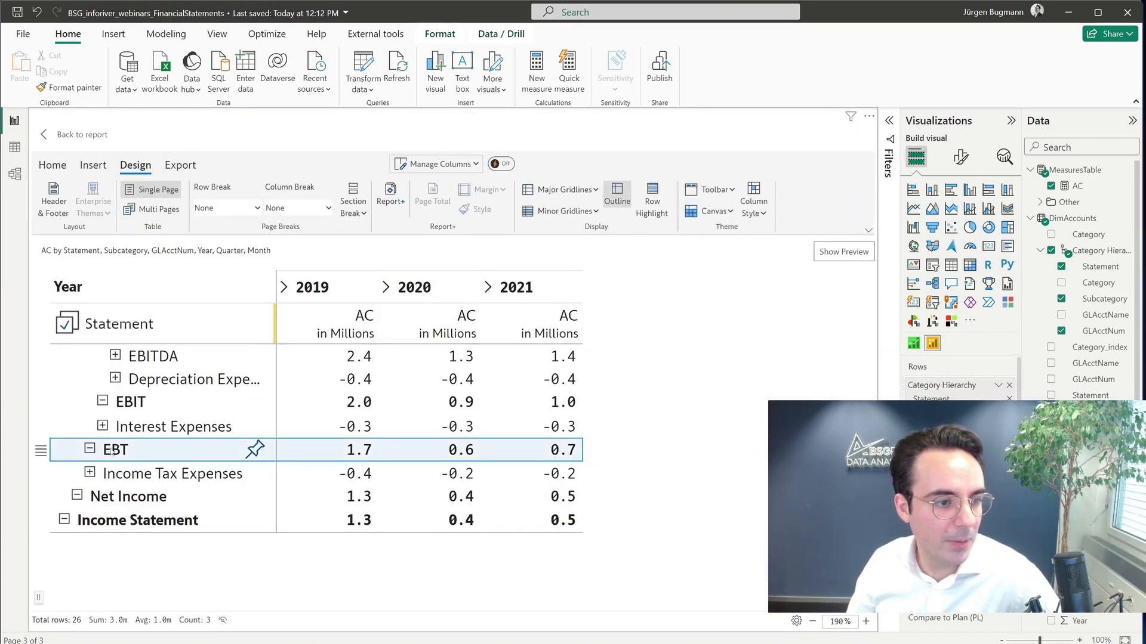
{"action": "left_click", "coordinate": [116, 356]}
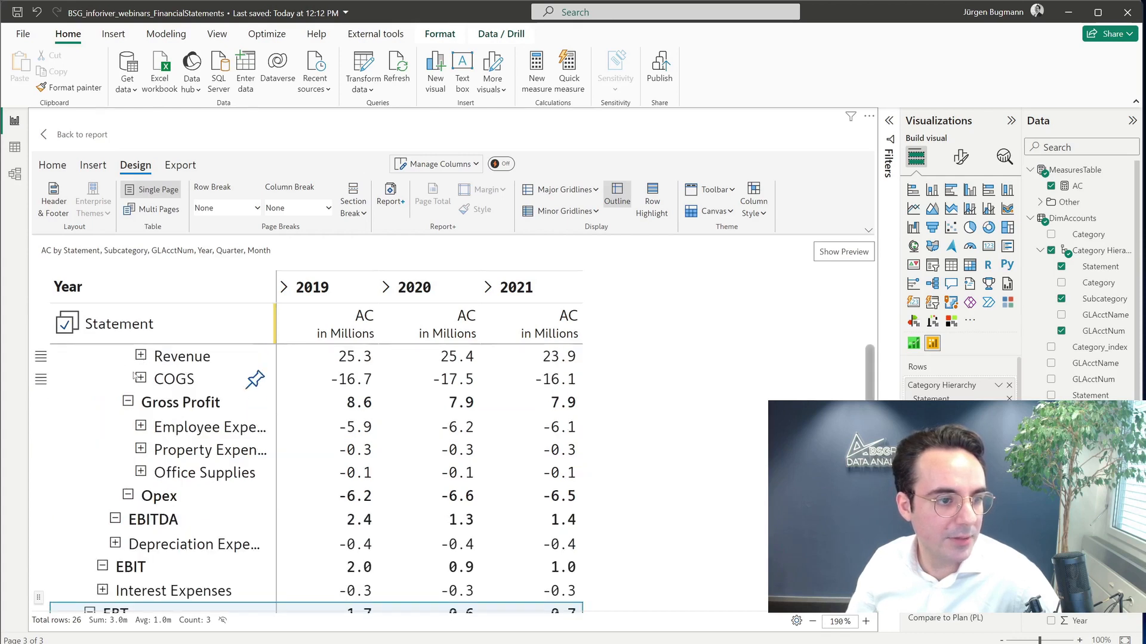
Insert a calculated row from the Gross Profit row and title it GP %.
{"action": "left_click", "coordinate": [156, 402]}
{"action": "left_click", "coordinate": [40, 402]}
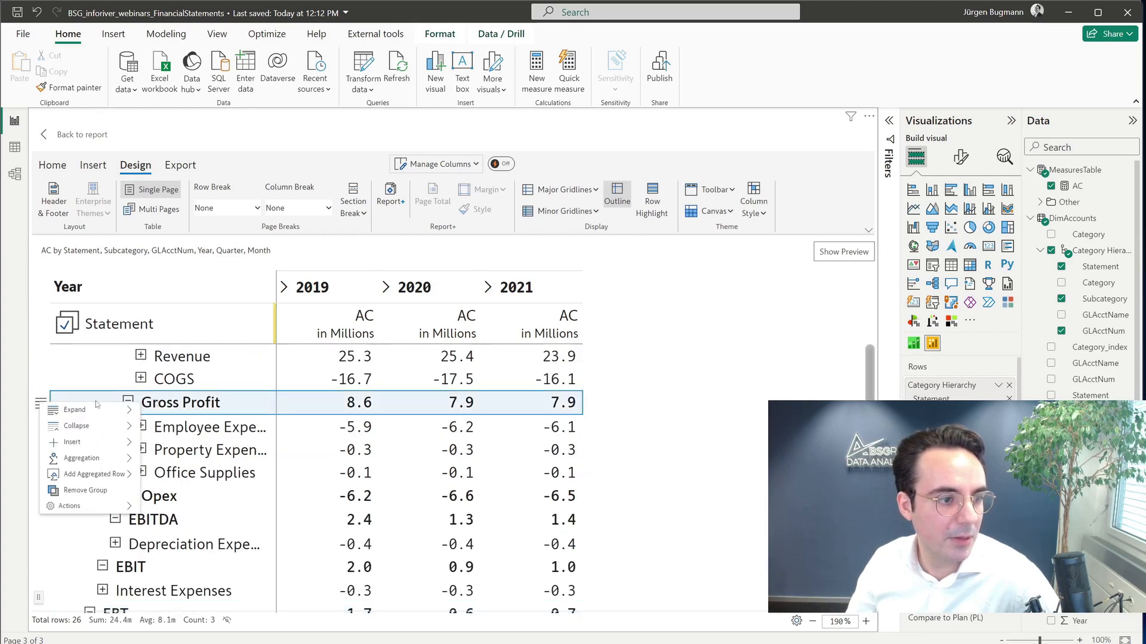
{"action": "mouse_move", "coordinate": [78, 443]}
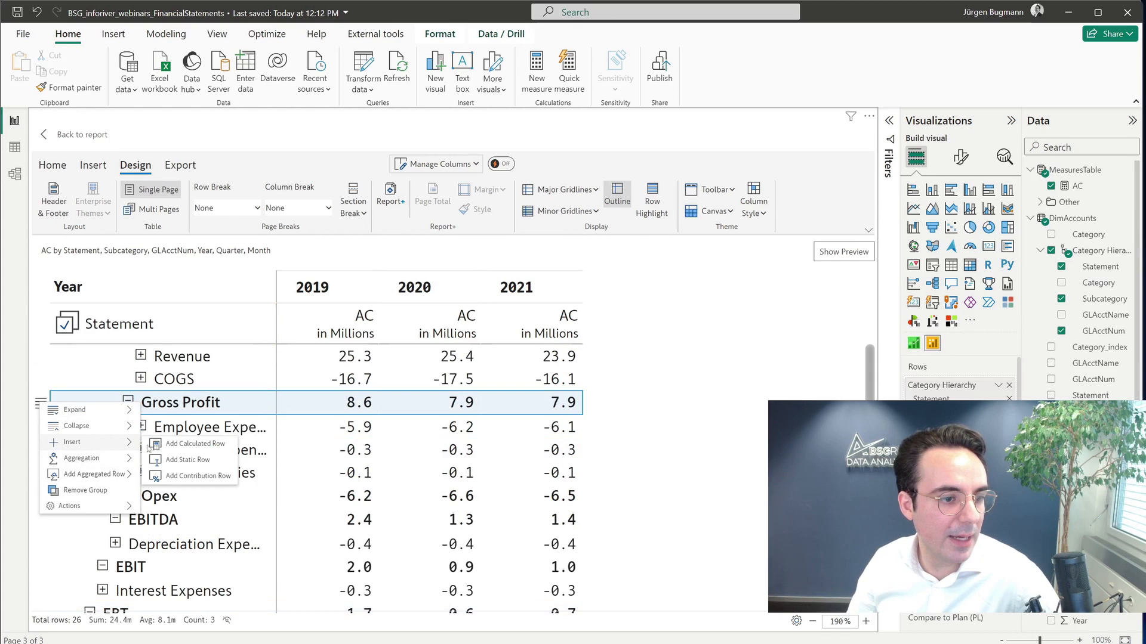
{"action": "left_click", "coordinate": [190, 445]}
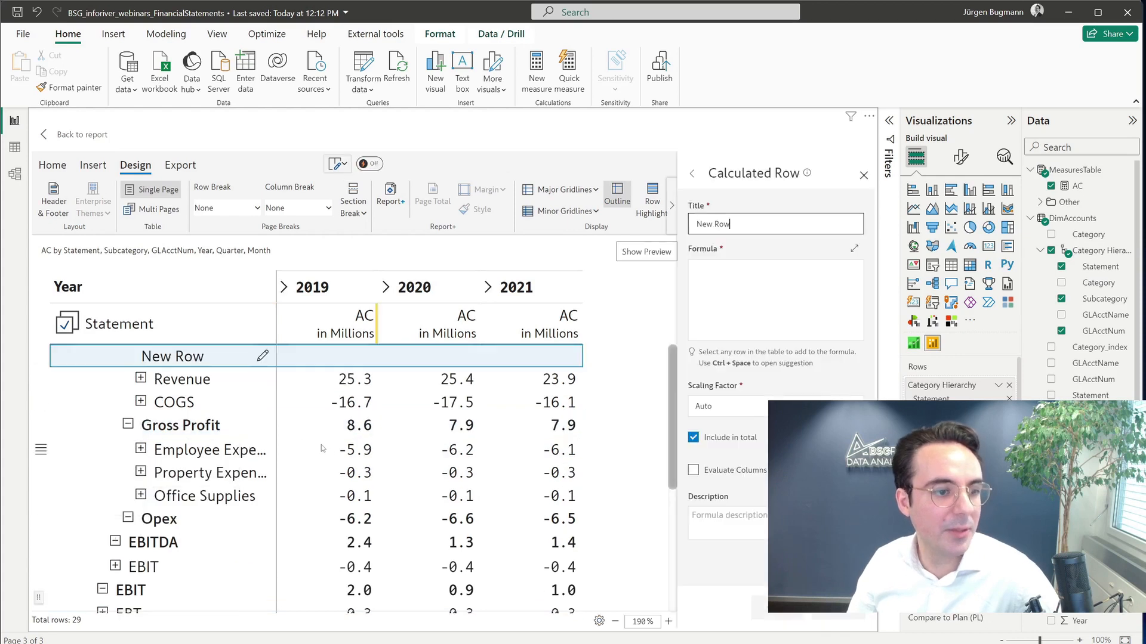
{"action": "left_click", "coordinate": [754, 223]}
{"action": "key", "text": "BackSpace"}
{"action": "key", "text": "BackSpace"}
{"action": "key", "text": "BackSpace"}
{"action": "key", "text": "BackSpace"}
{"action": "key", "text": "BackSpace"}
{"action": "key", "text": "BackSpace"}
{"action": "key", "text": "BackSpace"}
{"action": "type", "text": "GP"}
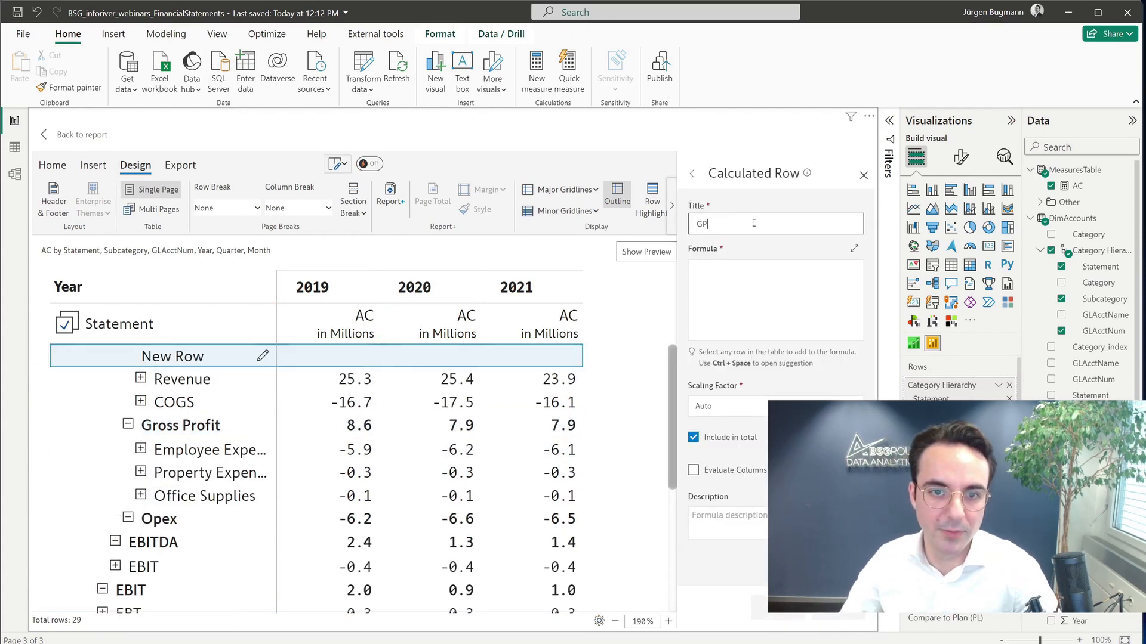
{"action": "type", "text": " %"}
Define the GP % formula as Gross Profit divided by Revenue and create the row.
{"action": "left_click", "coordinate": [763, 290]}
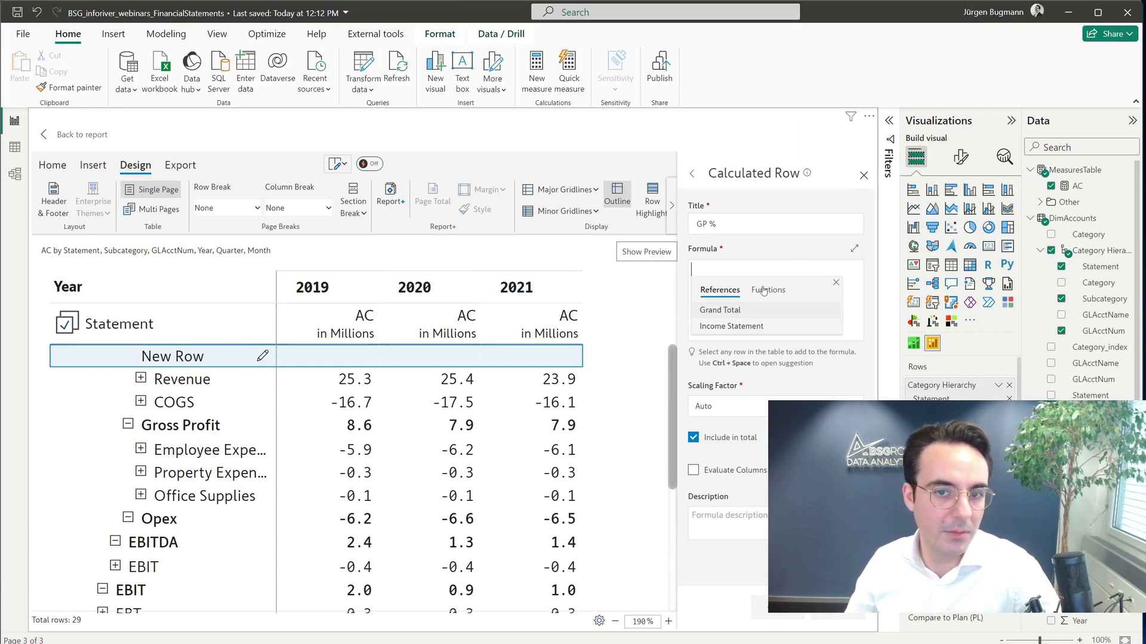
{"action": "left_click", "coordinate": [347, 425]}
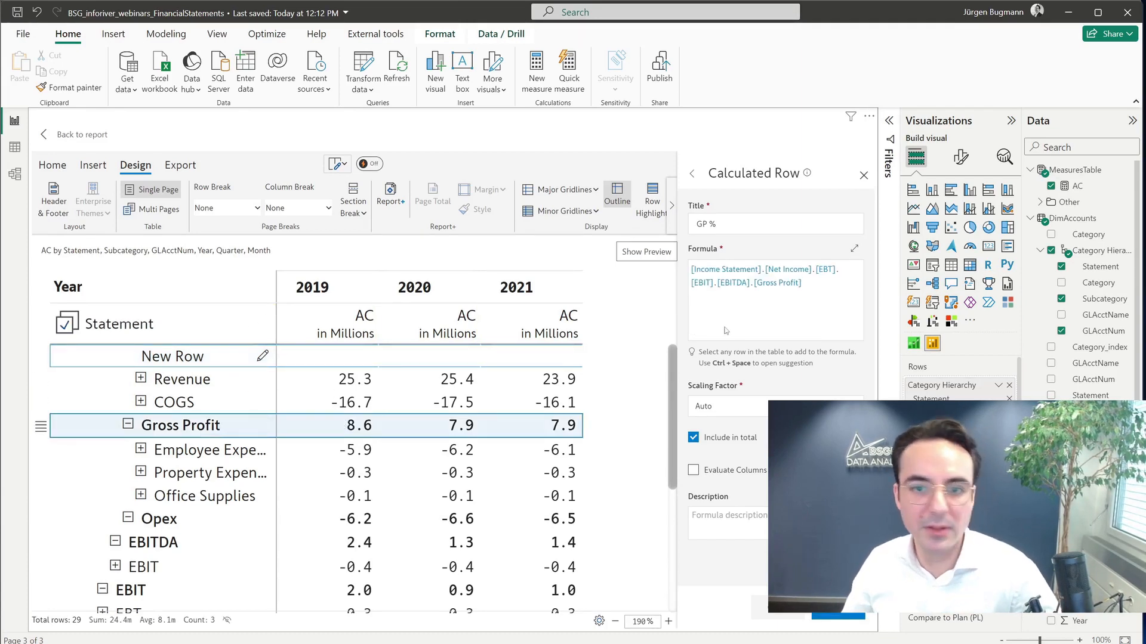
{"action": "type", "text": "/"}
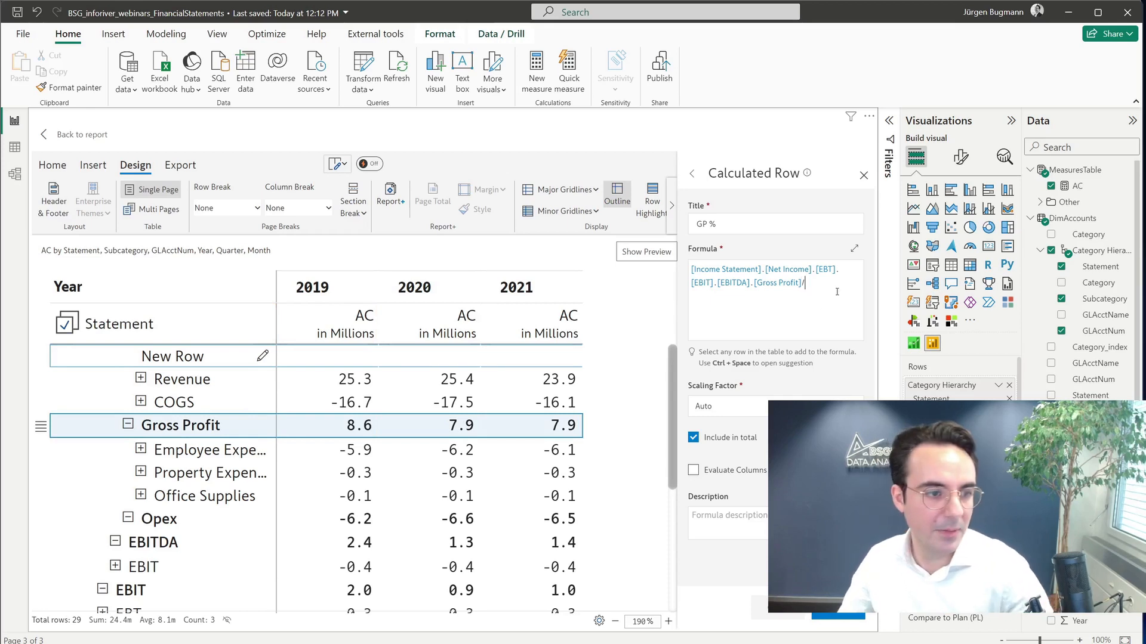
{"action": "left_click", "coordinate": [189, 385]}
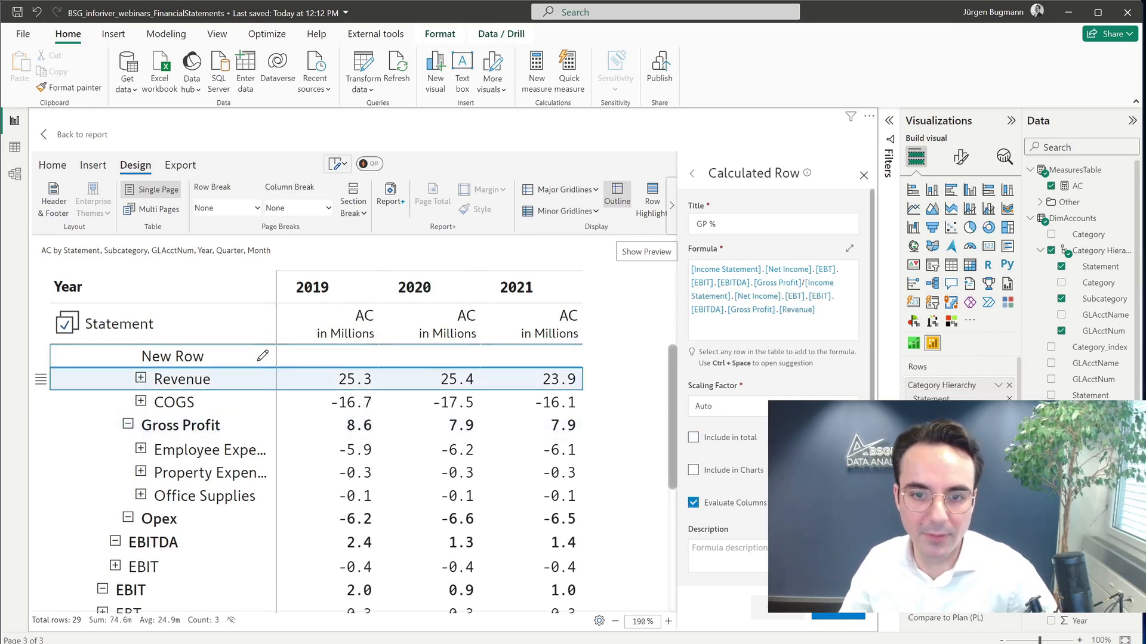
{"action": "left_click", "coordinate": [838, 610]}
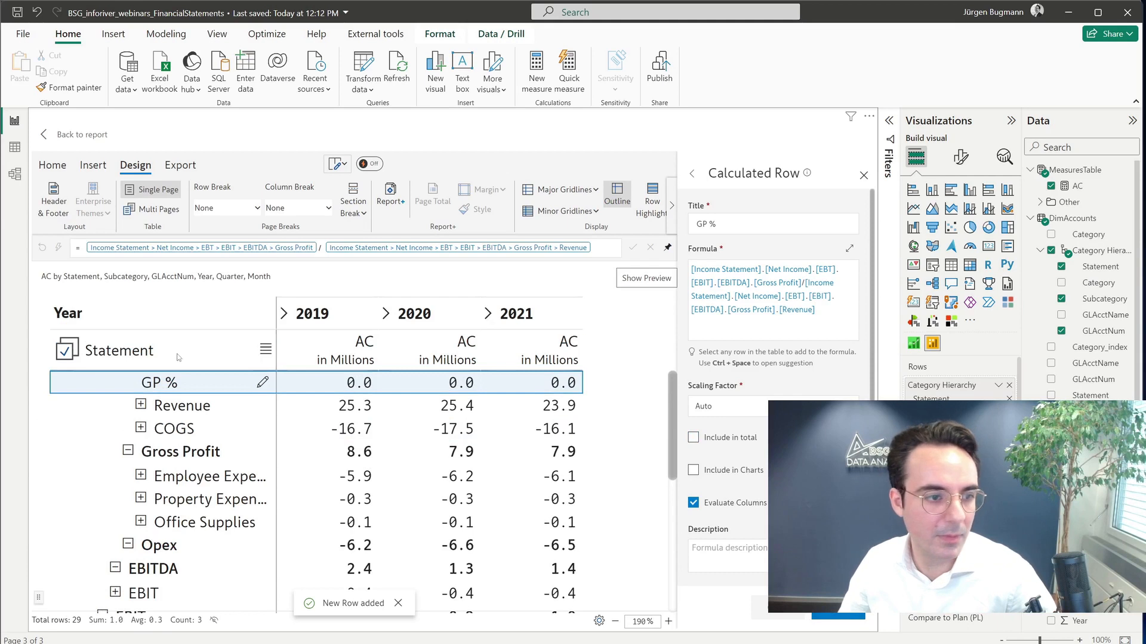
Move the GP % row directly below Gross Profit, format it as a percentage and close the Calculated Row settings.
{"action": "left_click_drag", "start_coordinate": [164, 387], "coordinate": [201, 456]}
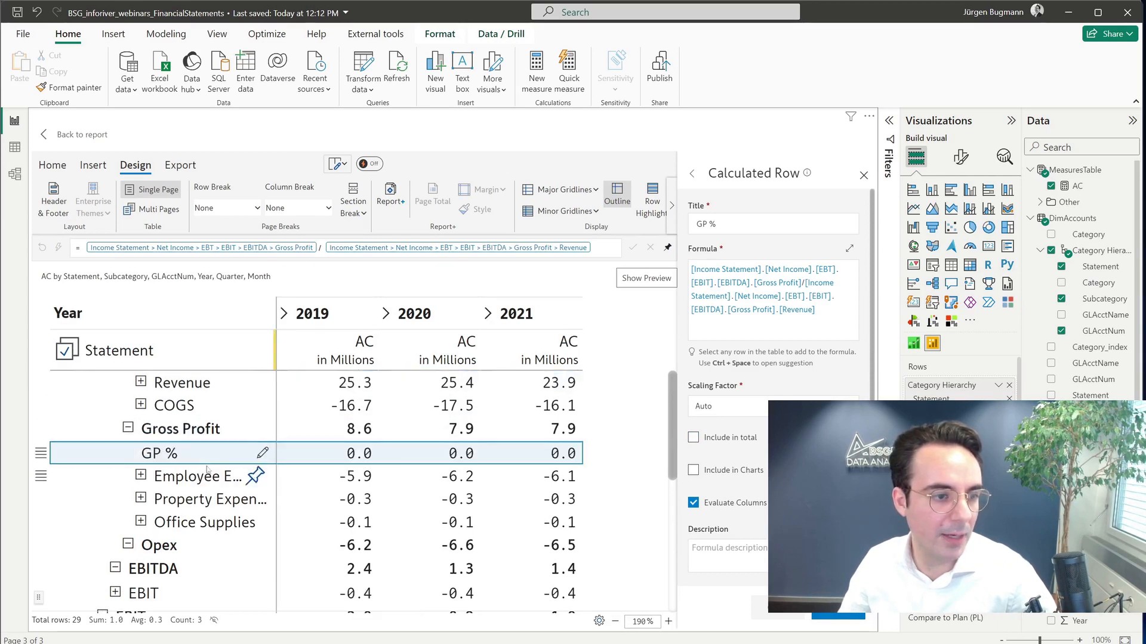
{"action": "left_click", "coordinate": [57, 167]}
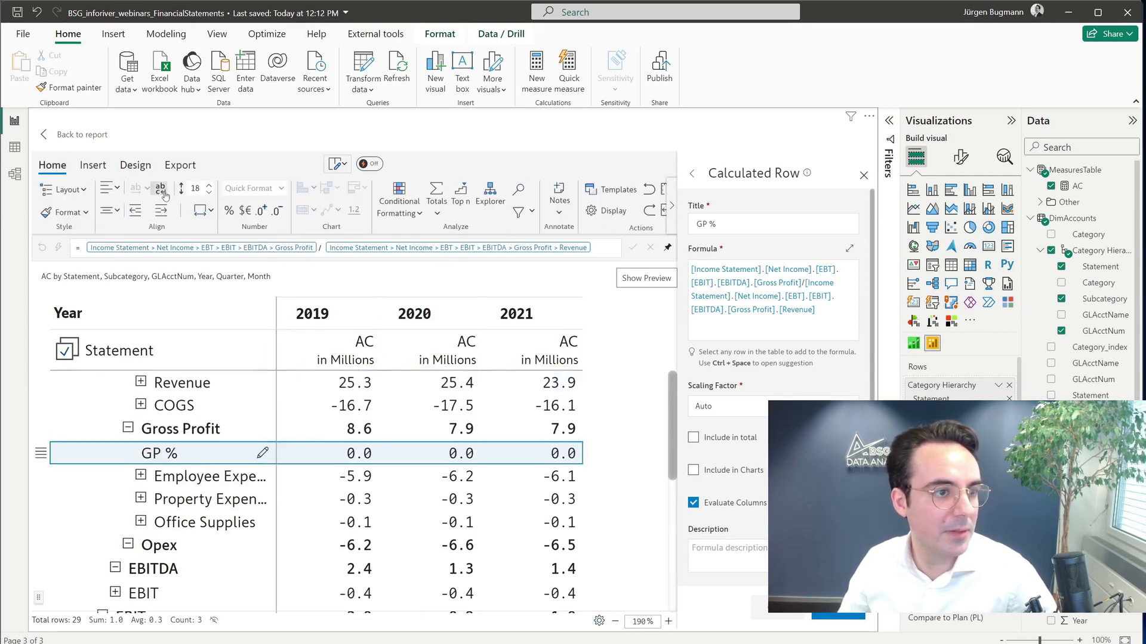
{"action": "left_click", "coordinate": [230, 212]}
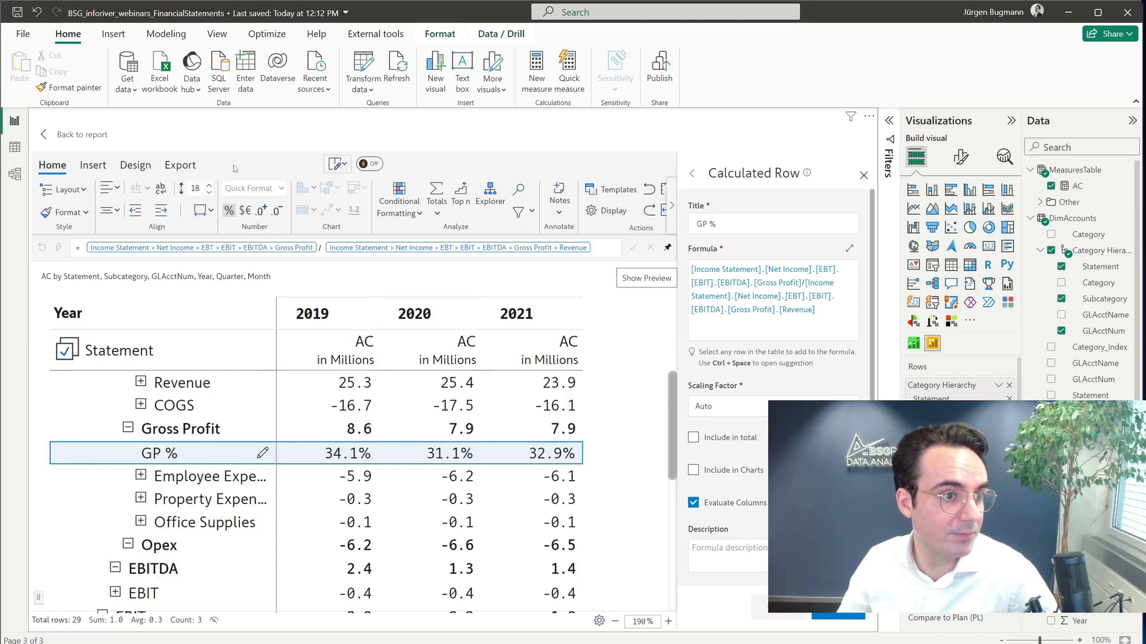
{"action": "left_click", "coordinate": [864, 175]}
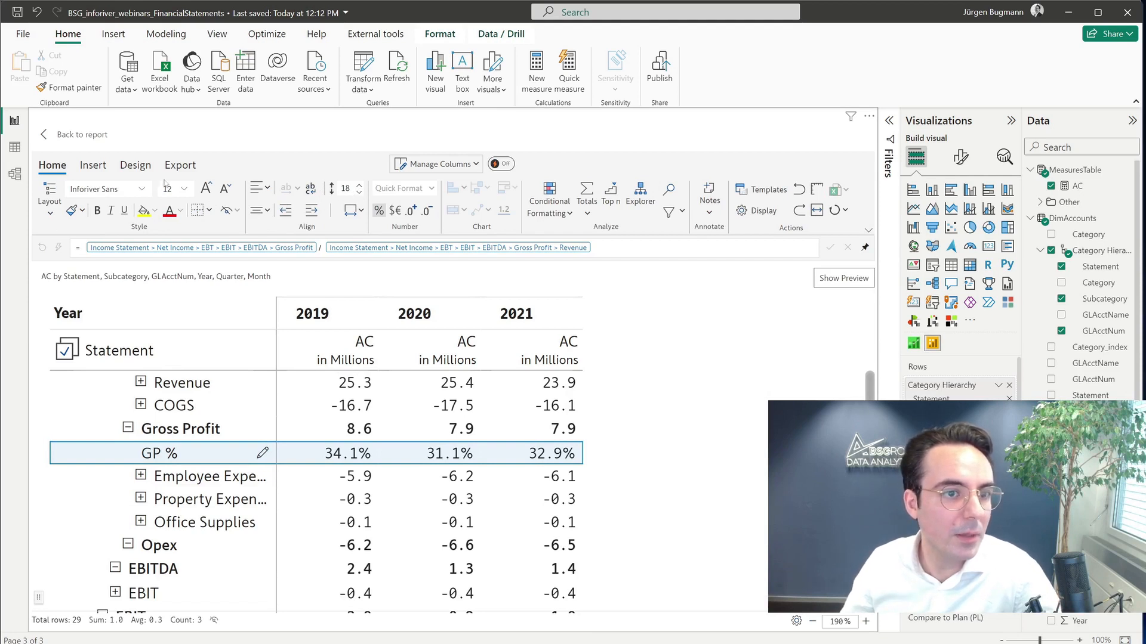
Set the GP % row's font size to 10 and make its text italic.
{"action": "left_click", "coordinate": [224, 189]}
{"action": "left_click", "coordinate": [225, 190]}
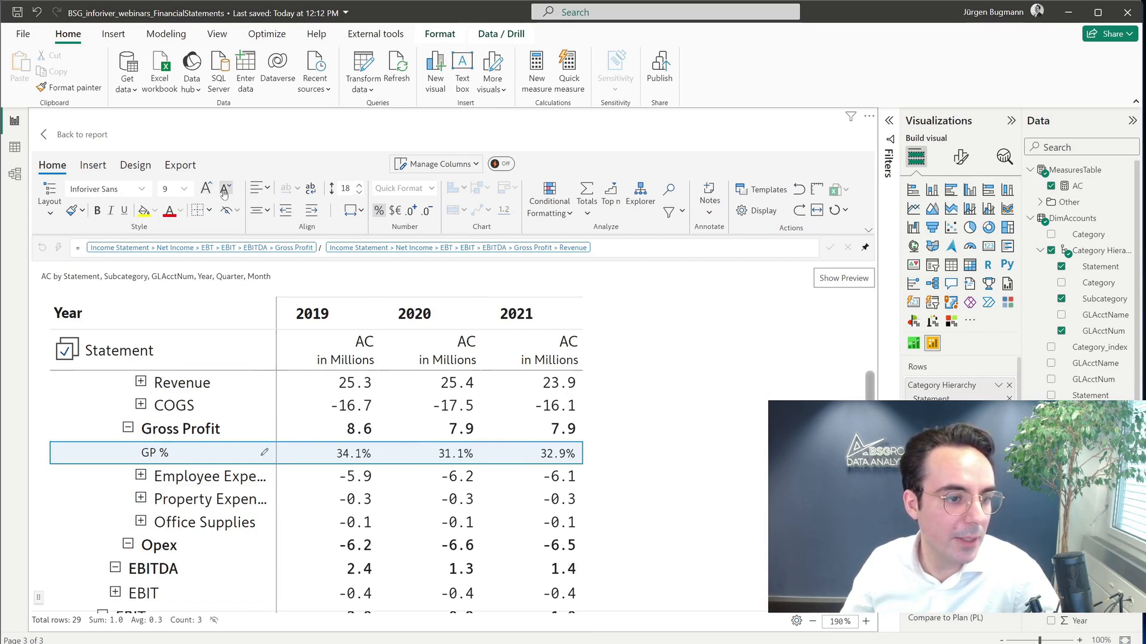
{"action": "left_click", "coordinate": [206, 190]}
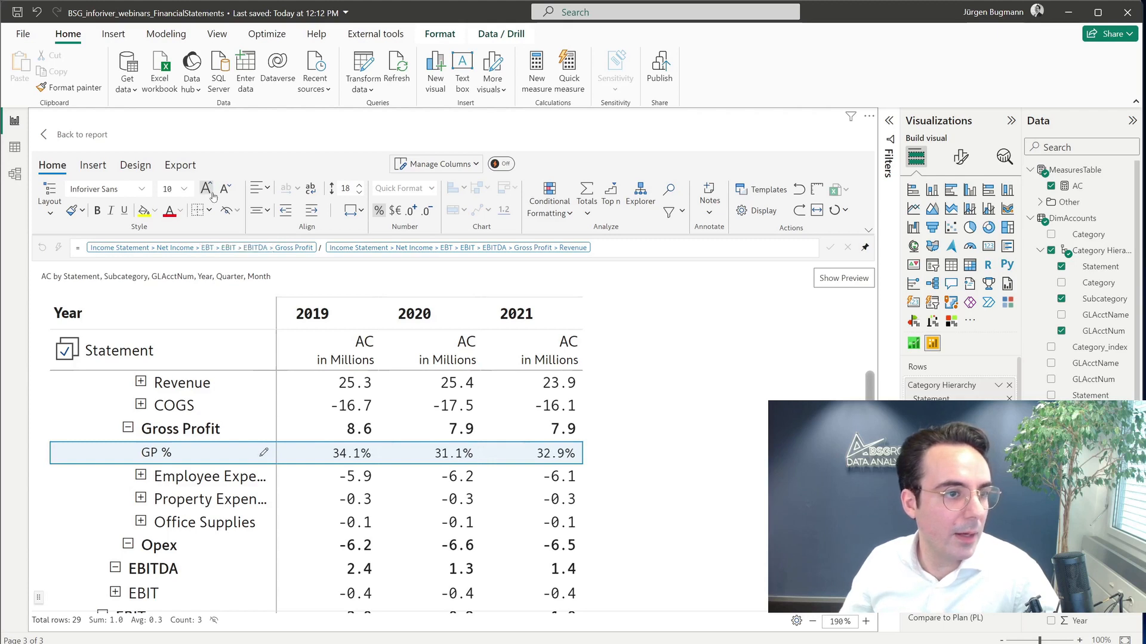
{"action": "left_click", "coordinate": [111, 211]}
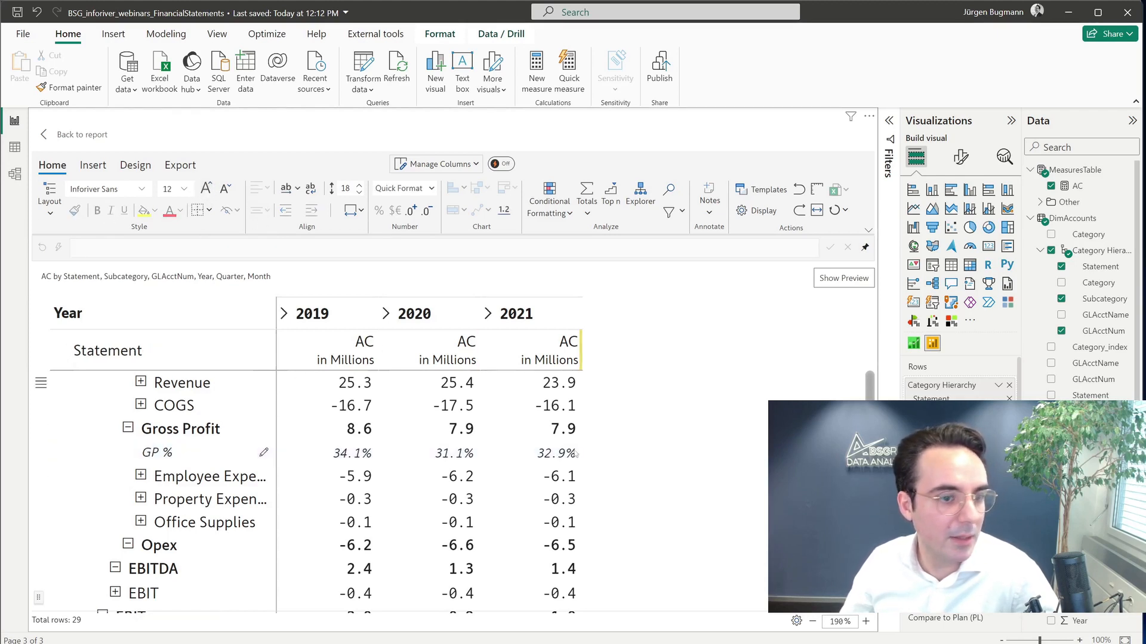
{"action": "scroll", "coordinate": [597, 465], "scroll_direction": "down", "scroll_amount": 3}
{"action": "scroll", "coordinate": [621, 479], "scroll_direction": "up", "scroll_amount": 3}
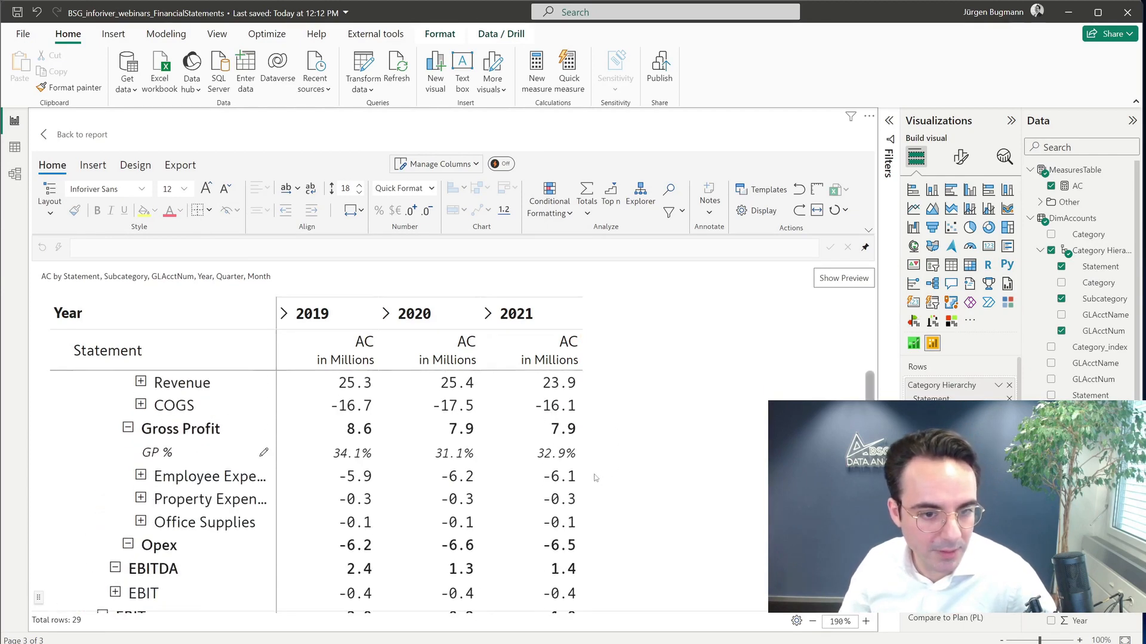
{"action": "scroll", "coordinate": [197, 514], "scroll_direction": "down", "scroll_amount": 3}
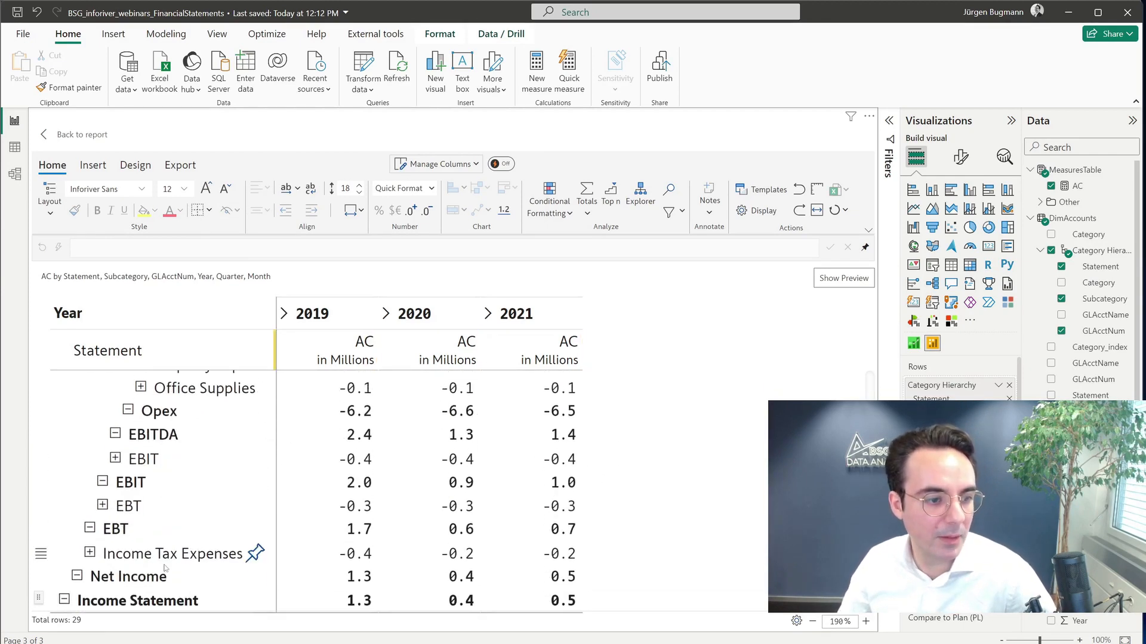
{"action": "left_click", "coordinate": [166, 568]}
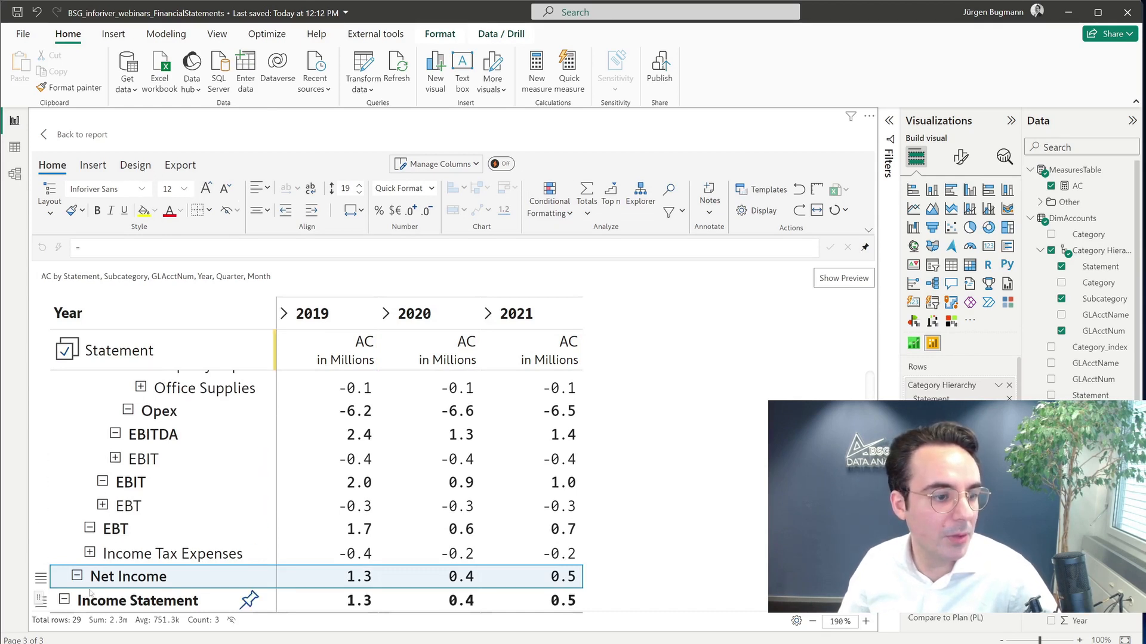
{"action": "left_click", "coordinate": [41, 578]}
{"action": "mouse_move", "coordinate": [87, 514]}
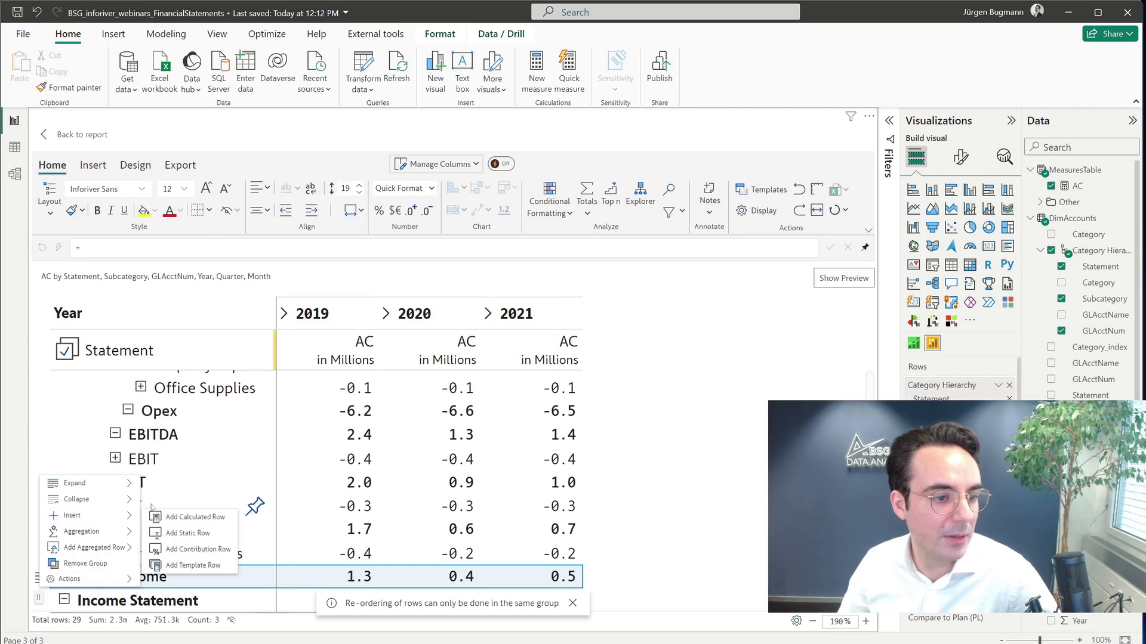
{"action": "left_click", "coordinate": [93, 165]}
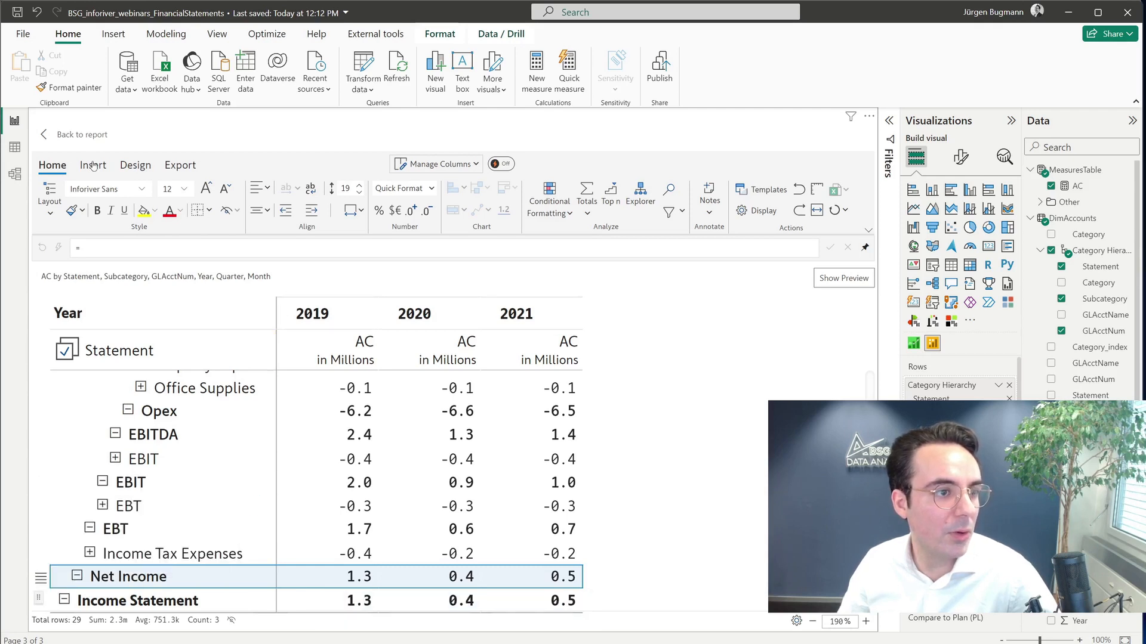
{"action": "left_click", "coordinate": [49, 202]}
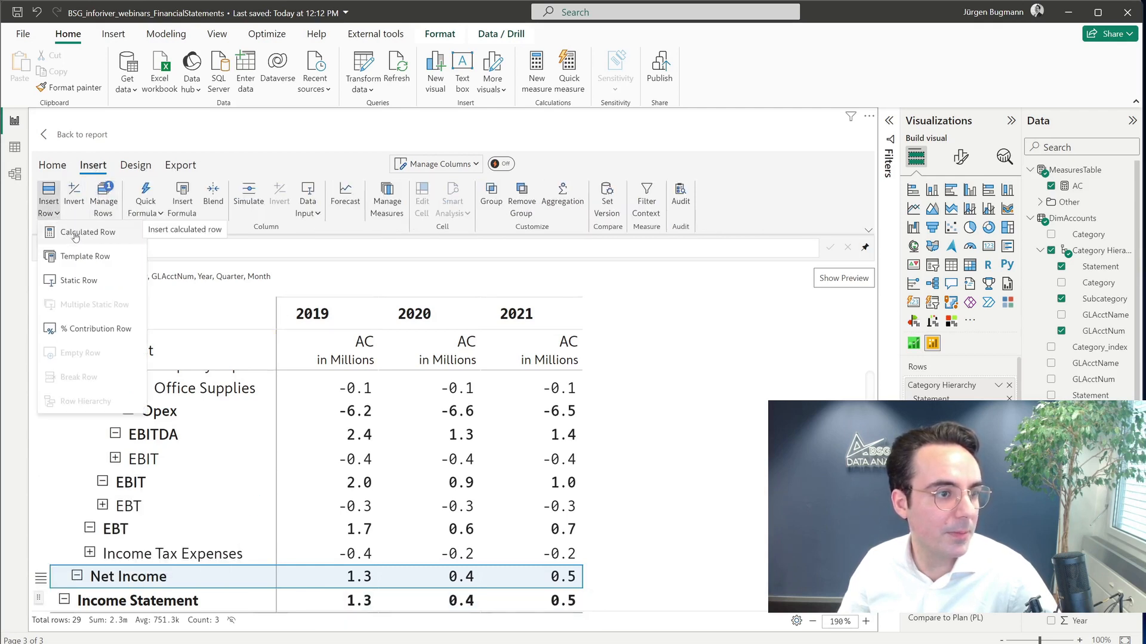
{"action": "left_click", "coordinate": [57, 230]}
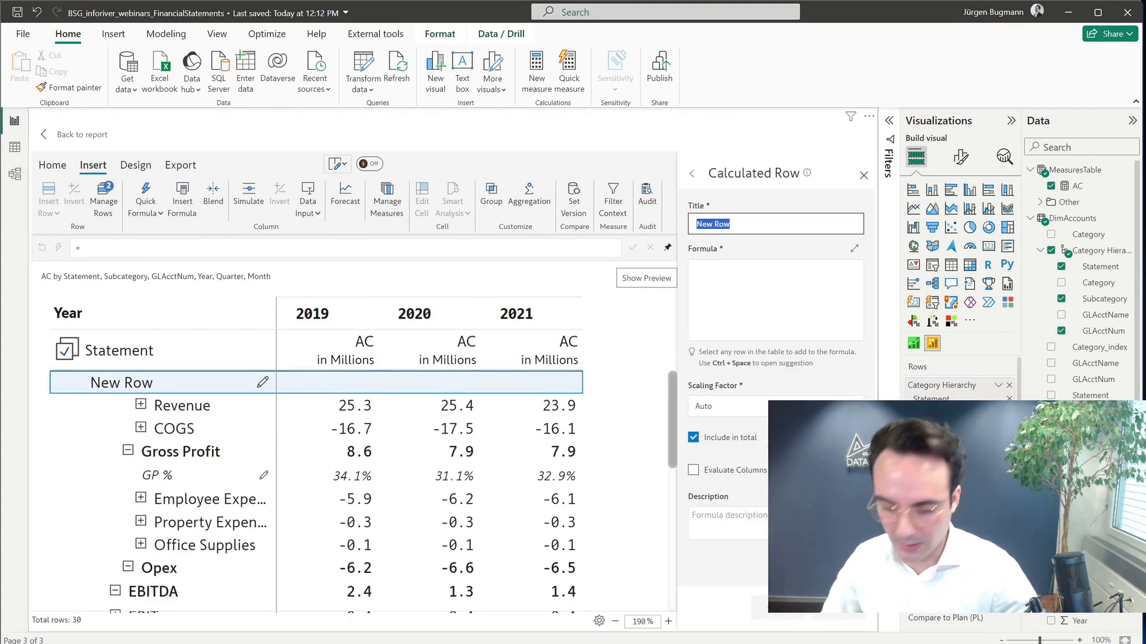
{"action": "type", "text": "Net Incom"}
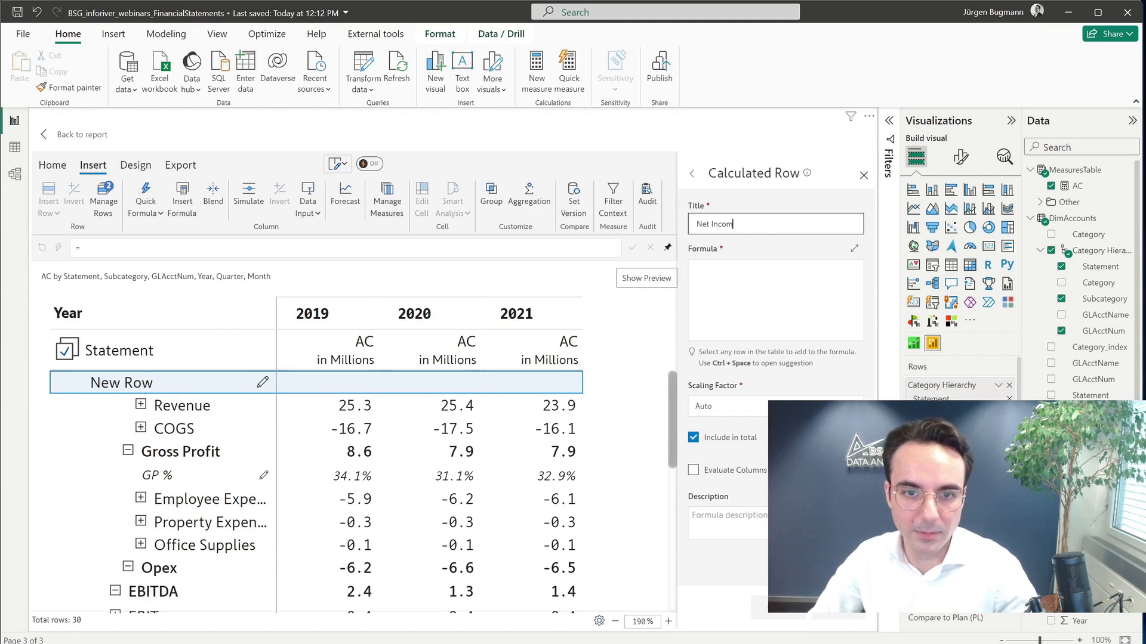
{"action": "type", "text": "e %"}
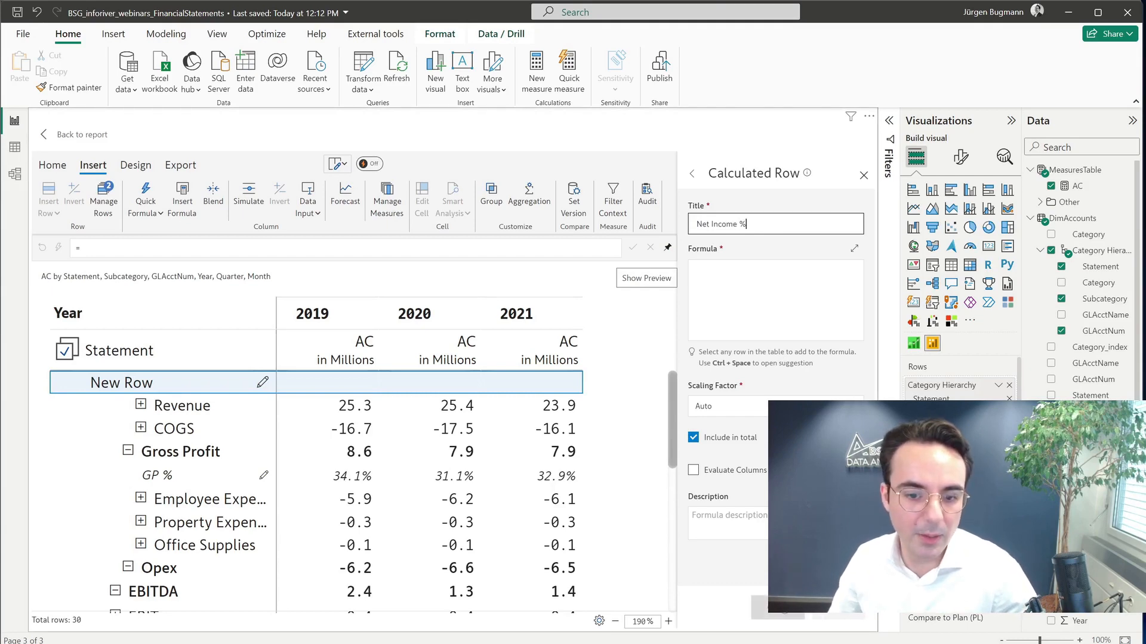
{"action": "left_click", "coordinate": [778, 607]}
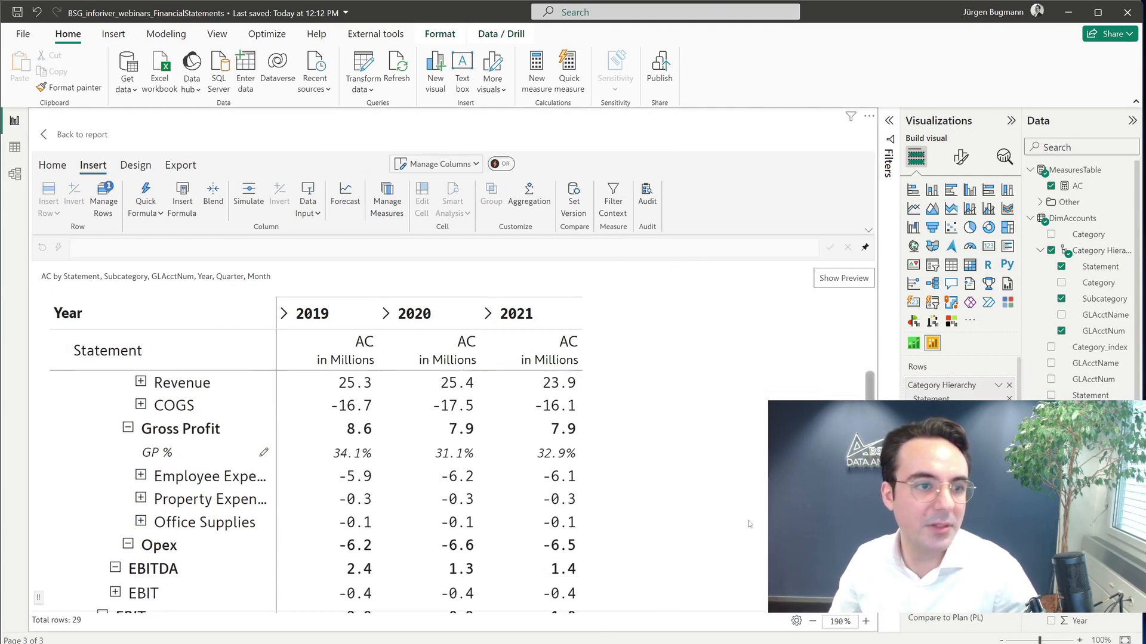
Return from the enlarged visual to the report and open page 2 with the finished income statement.
{"action": "left_click", "coordinate": [251, 277]}
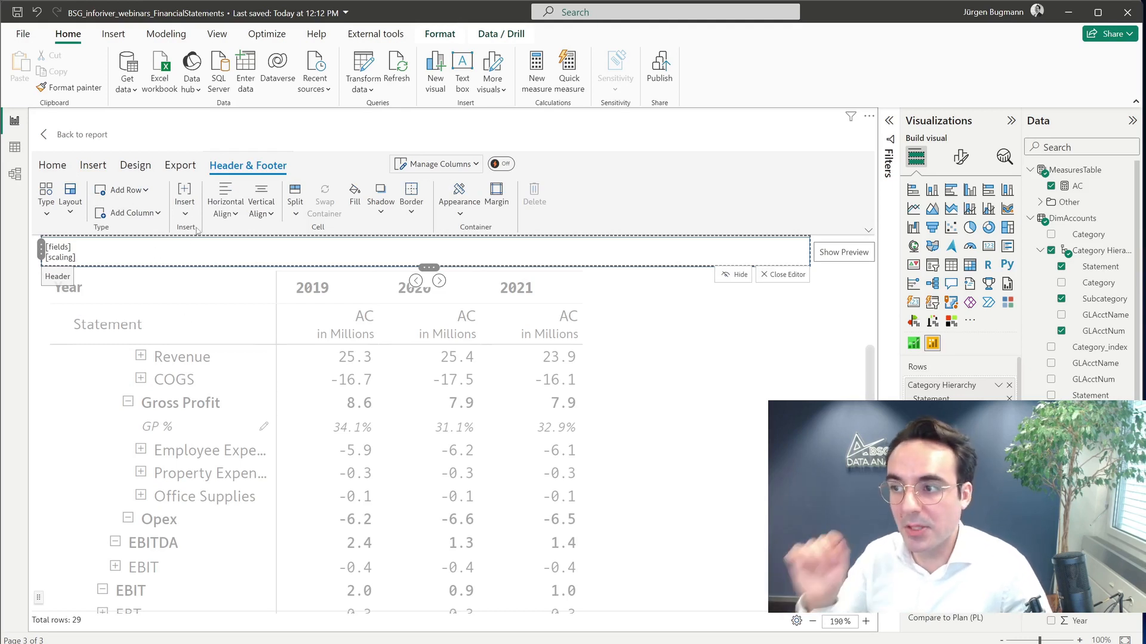
{"action": "key", "text": "Tab"}
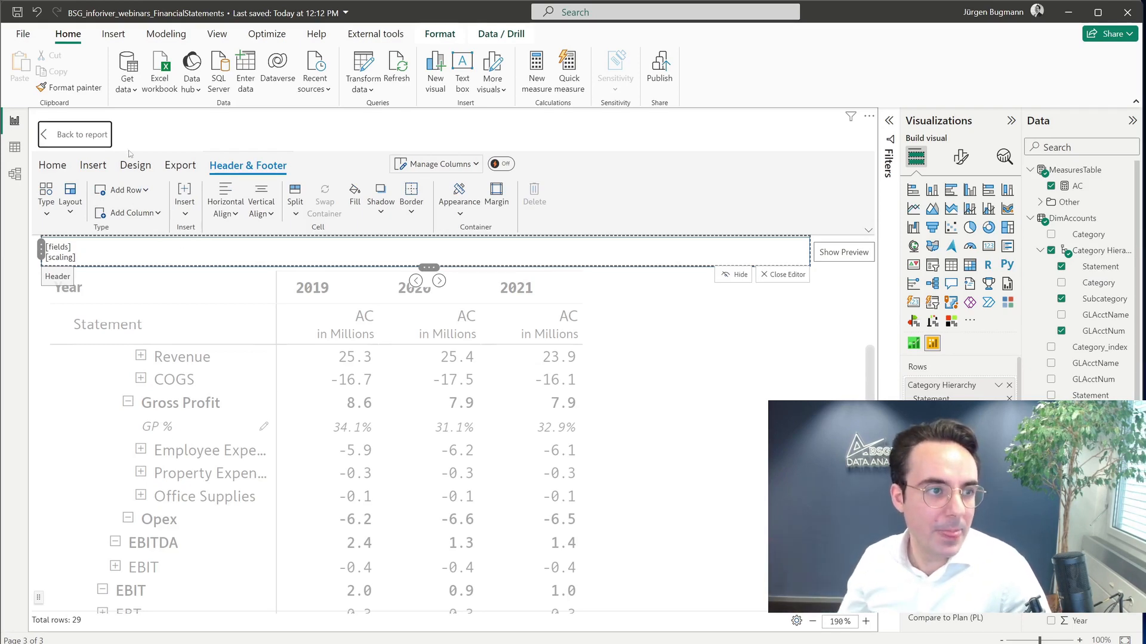
{"action": "left_click", "coordinate": [96, 140]}
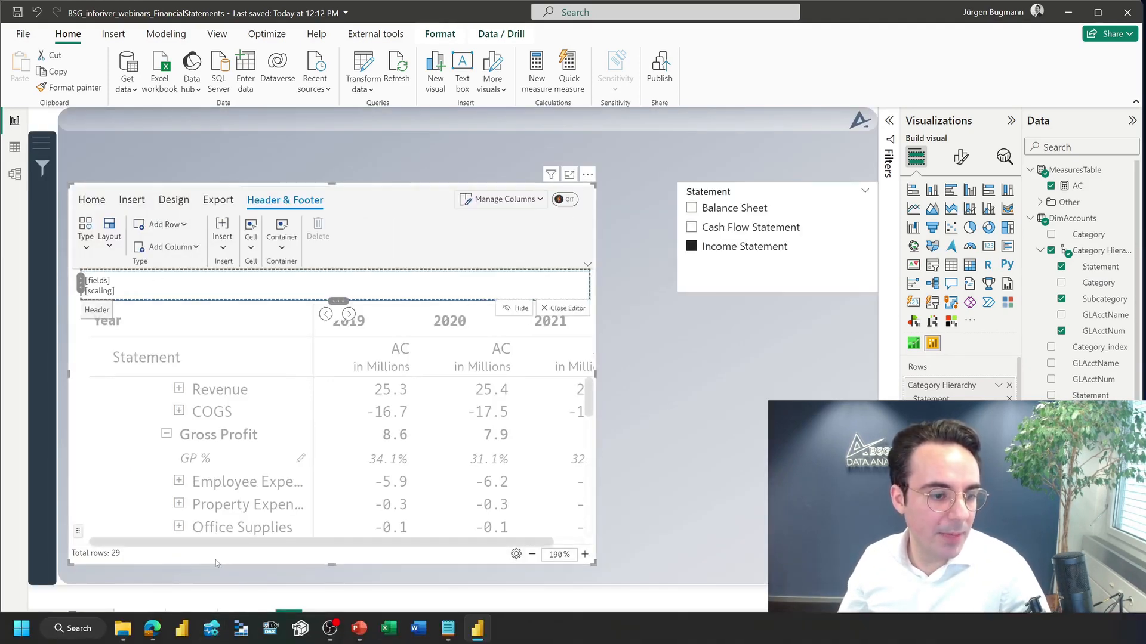
{"action": "left_click", "coordinate": [208, 617]}
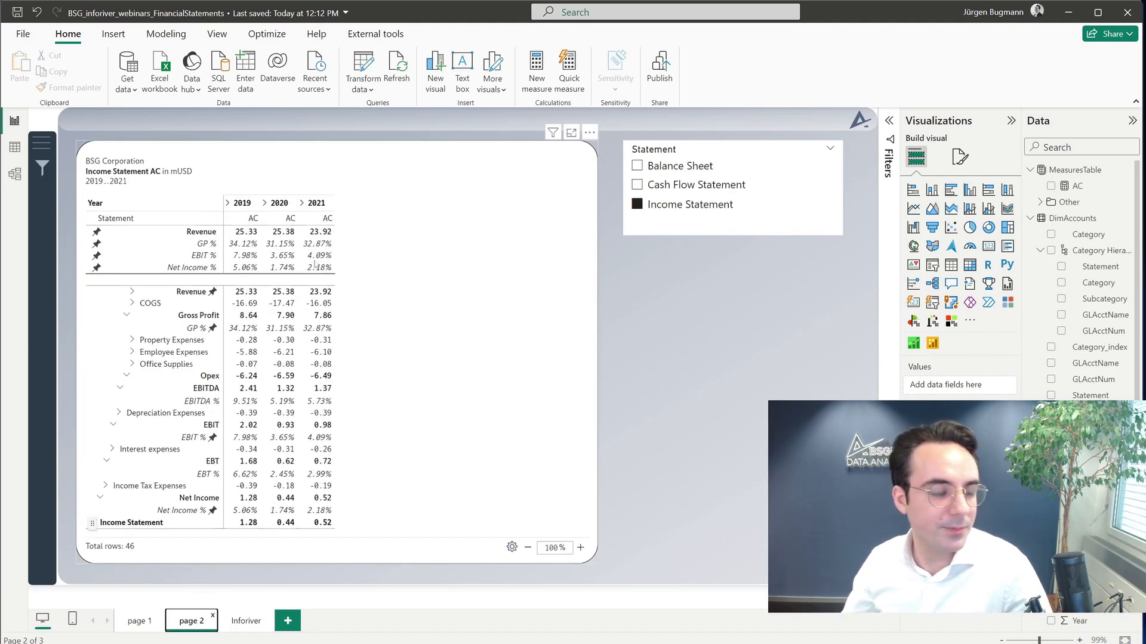
Unpin the Net Income %, EBIT %, GP % and Revenue rows from the head of the income statement matrix.
{"action": "left_click", "coordinate": [212, 511]}
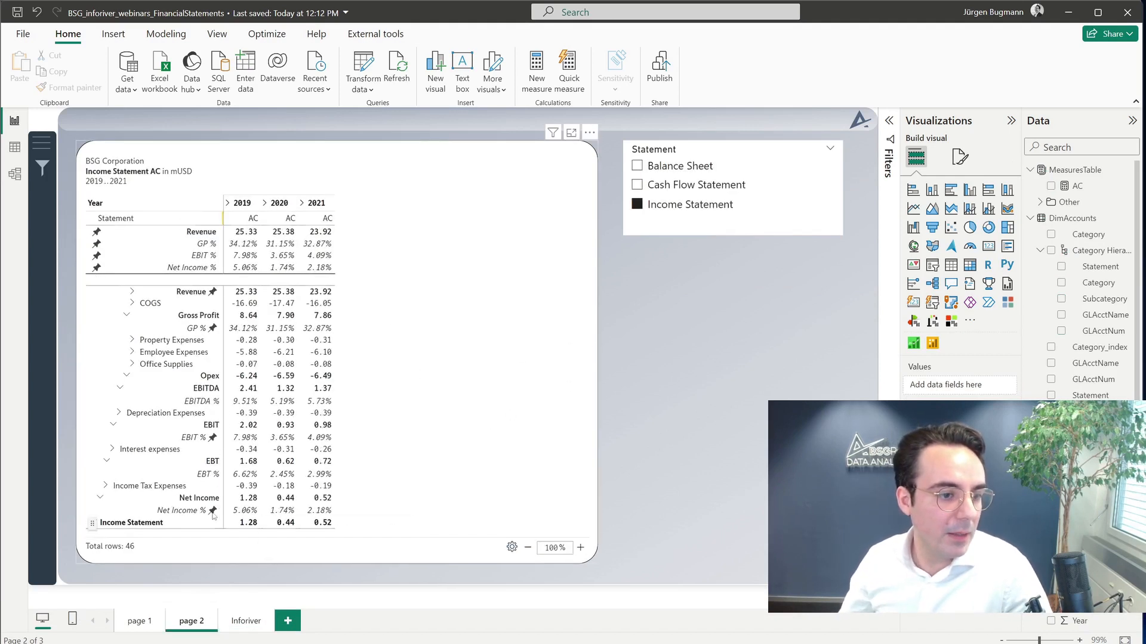
{"action": "left_click", "coordinate": [212, 425]}
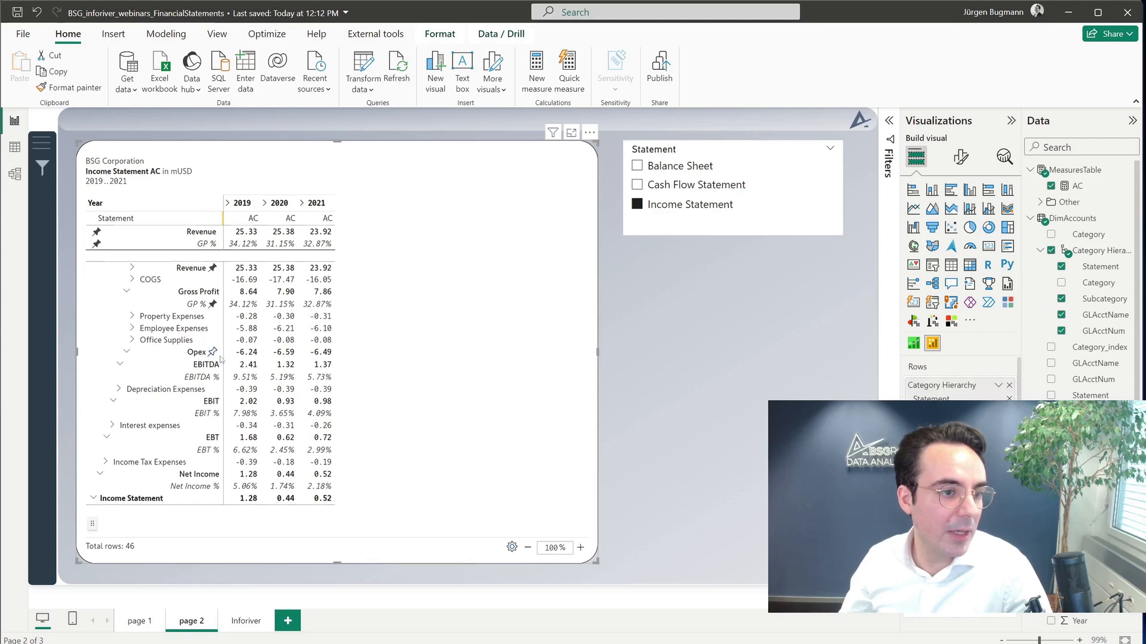
{"action": "left_click", "coordinate": [213, 304]}
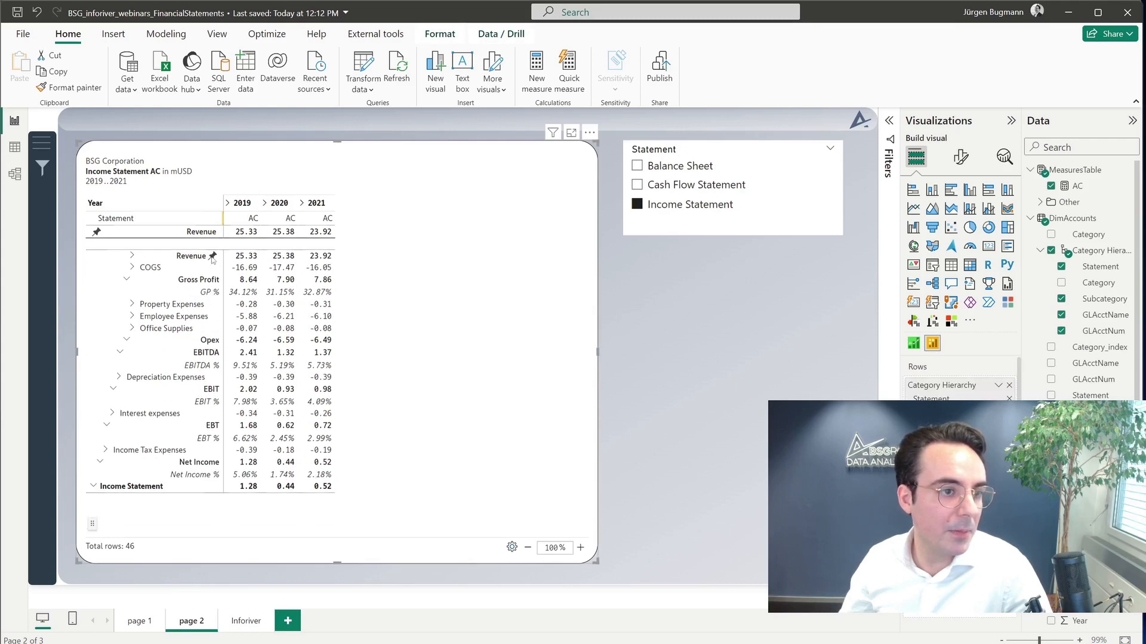
{"action": "left_click", "coordinate": [212, 256]}
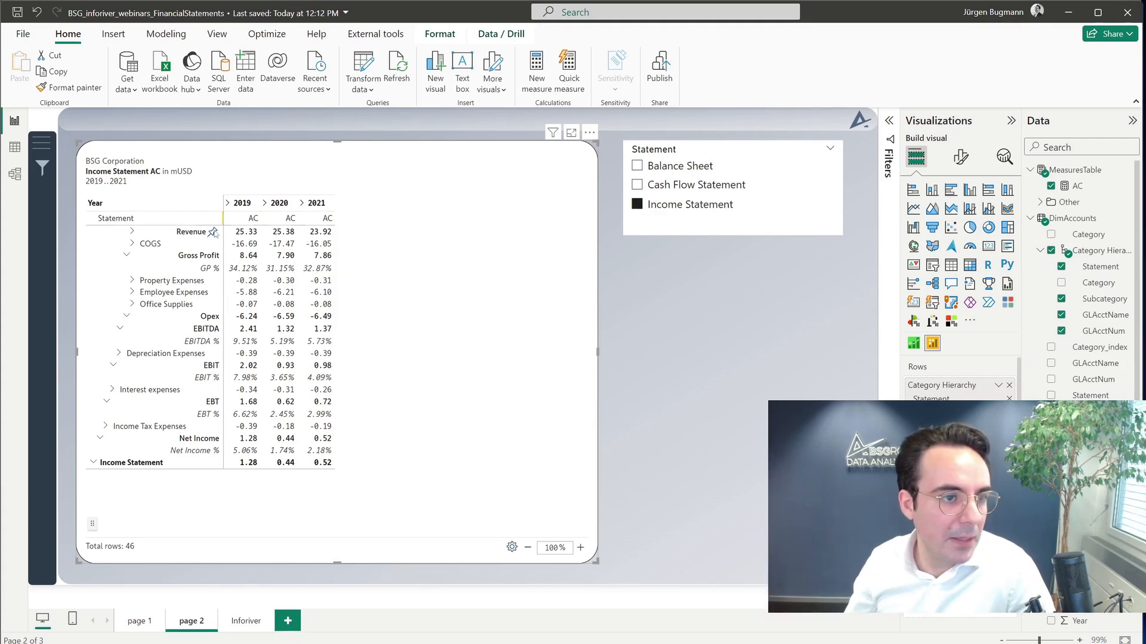
Pin the Revenue, GP %, EBIT % and Net Income % rows above the income statement matrix.
{"action": "left_click", "coordinate": [212, 232]}
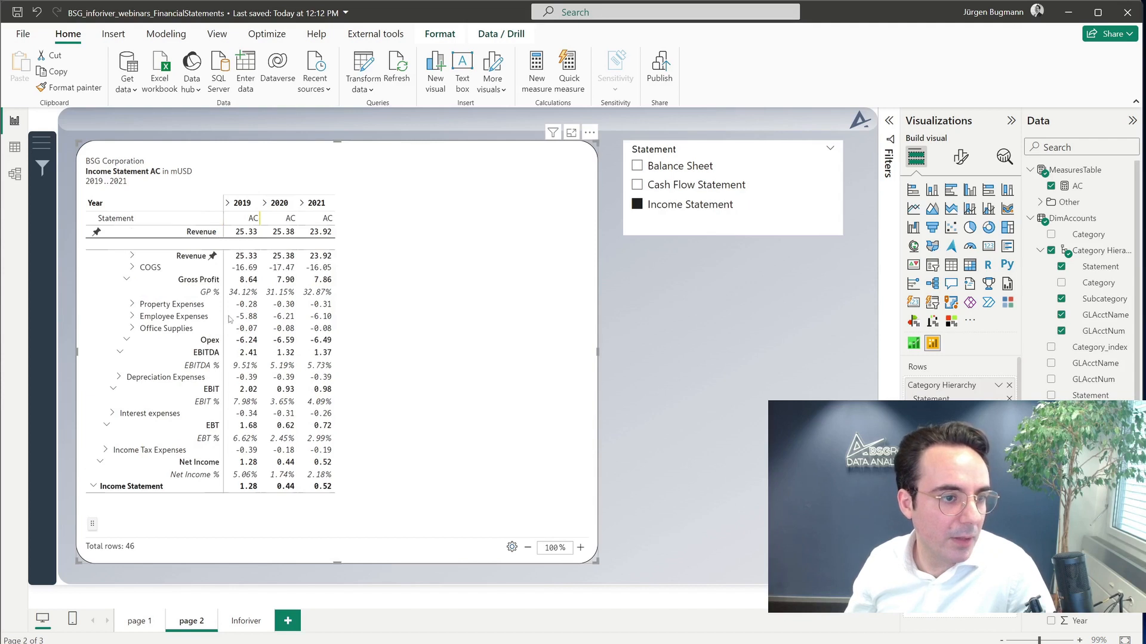
{"action": "left_click", "coordinate": [212, 291]}
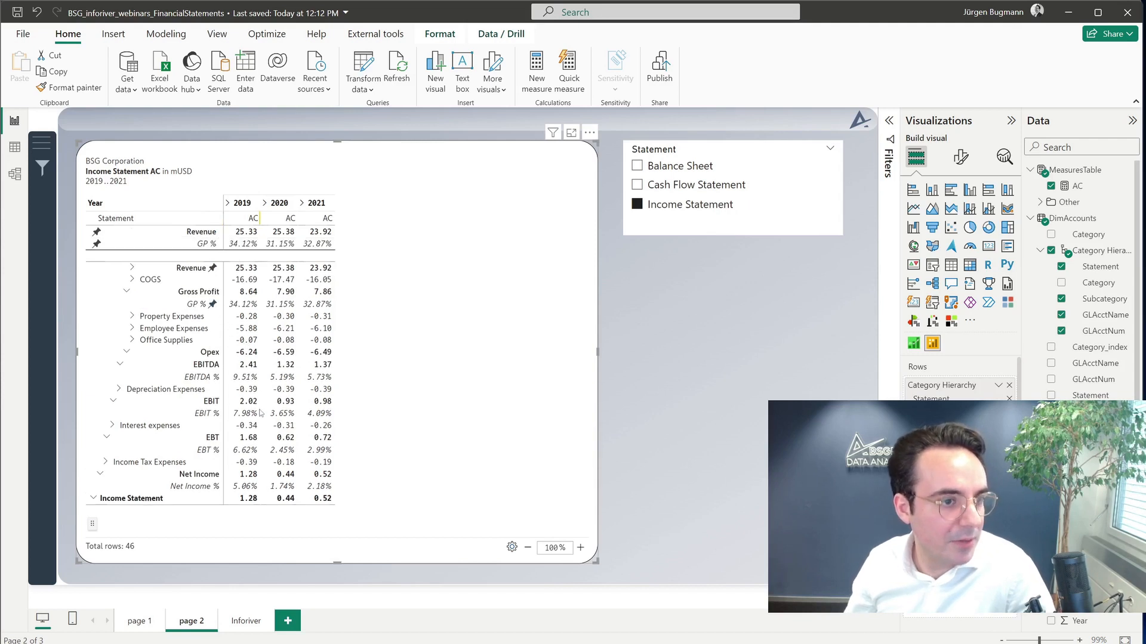
{"action": "left_click", "coordinate": [213, 415]}
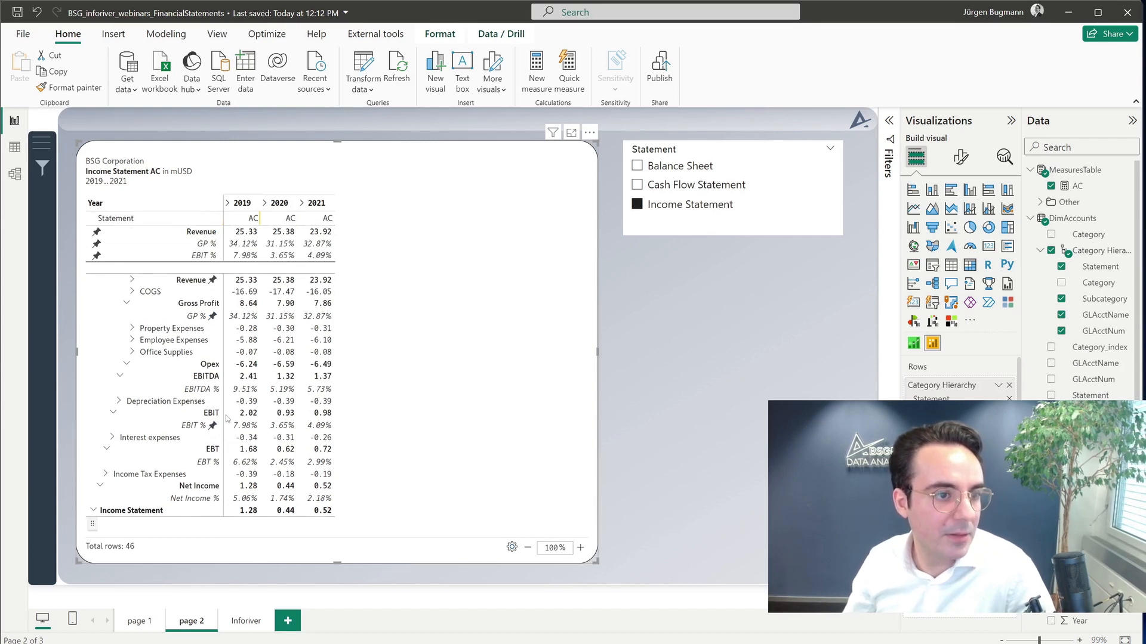
{"action": "left_click", "coordinate": [213, 499]}
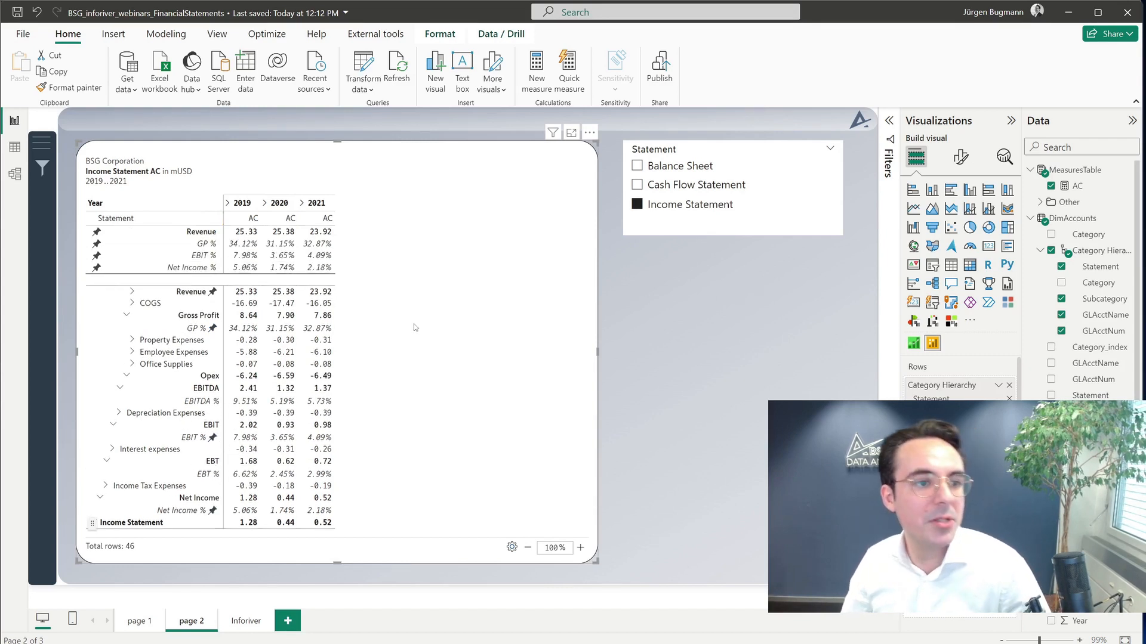